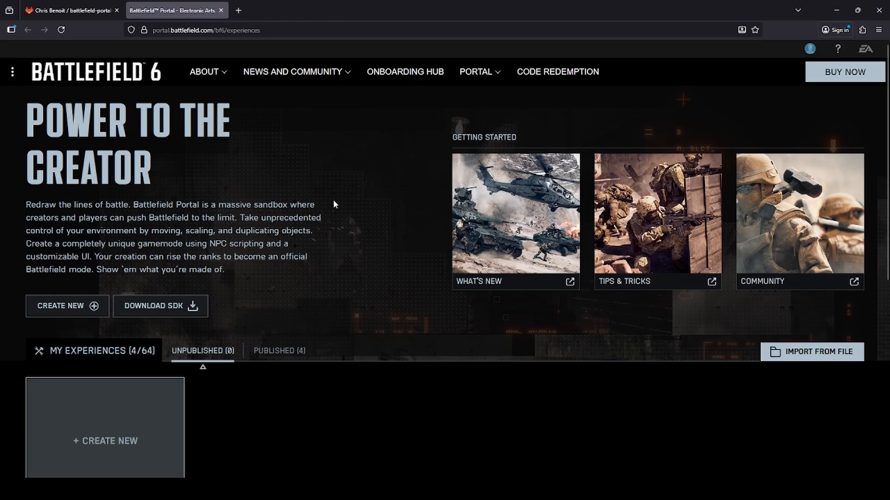
Download the Battlefield Portal SDK and extract the PortalSDK archive onto the desktop
{"action": "left_click", "coordinate": [153, 311]}
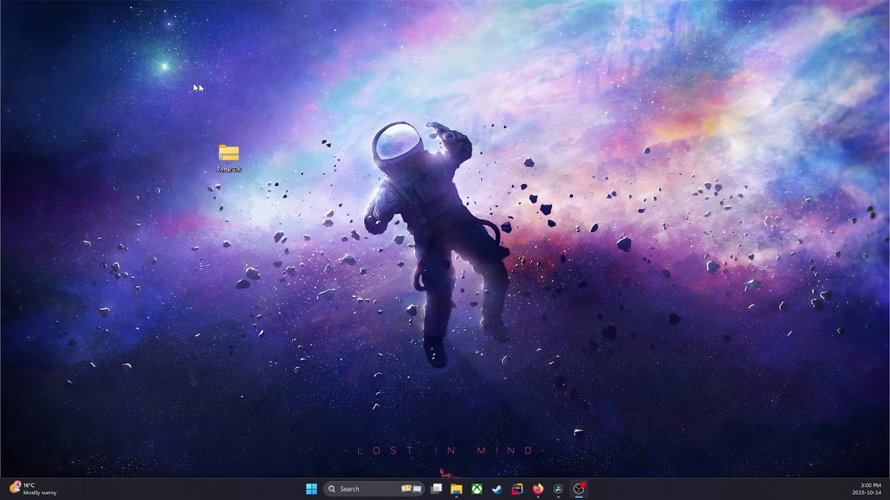
{"action": "left_click_drag", "start_coordinate": [178, 119], "coordinate": [274, 193]}
{"action": "left_click", "coordinate": [259, 201]}
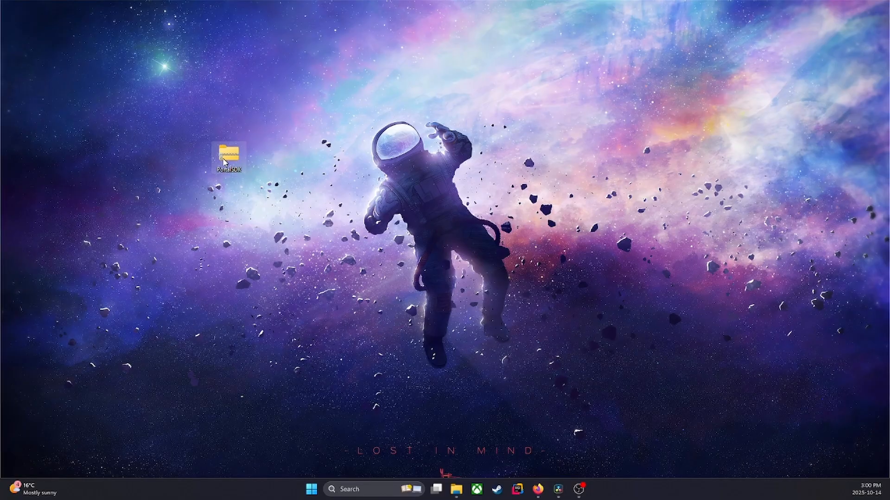
{"action": "right_click", "coordinate": [225, 161]}
{"action": "left_click", "coordinate": [269, 259]}
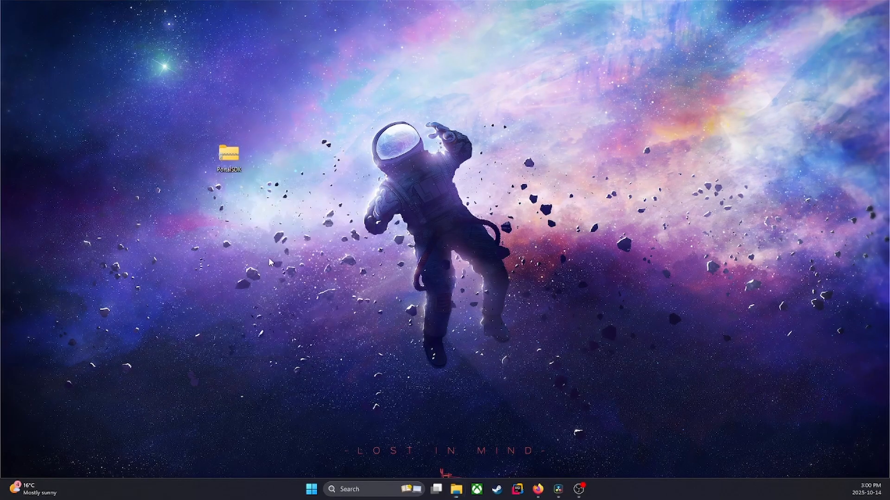
{"action": "left_click", "coordinate": [643, 310]}
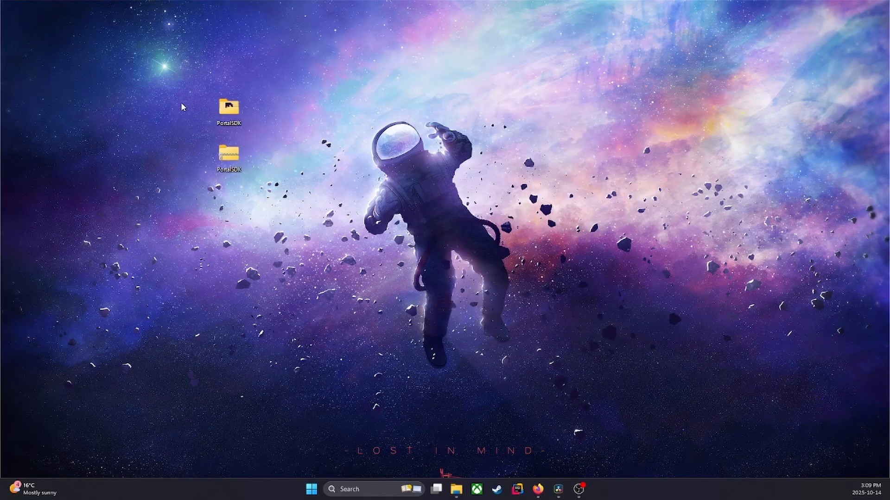
Open the extracted PortalSDK folder from the desktop
{"action": "double_click", "coordinate": [229, 109]}
{"action": "left_click_drag", "start_coordinate": [481, 74], "coordinate": [487, 43]}
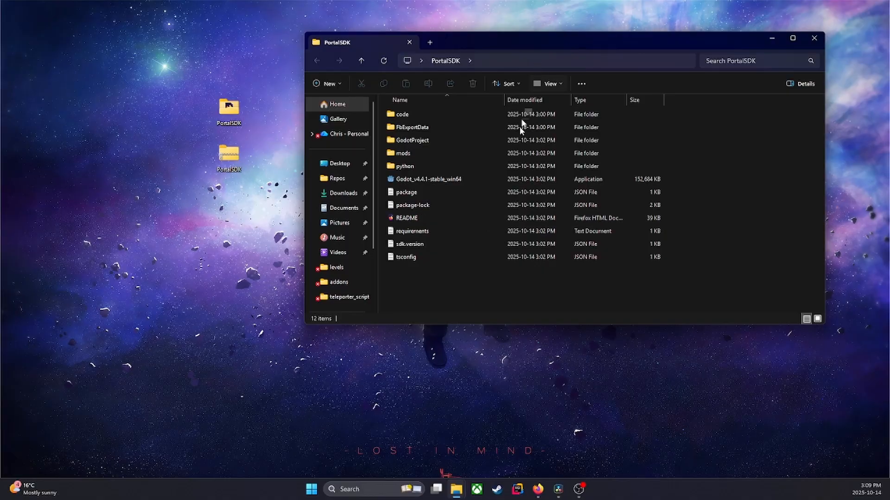
Switch to Firefox and download the battlefield-portal-teleporter-plugin repository's source code as a zip file
{"action": "left_click", "coordinate": [538, 491]}
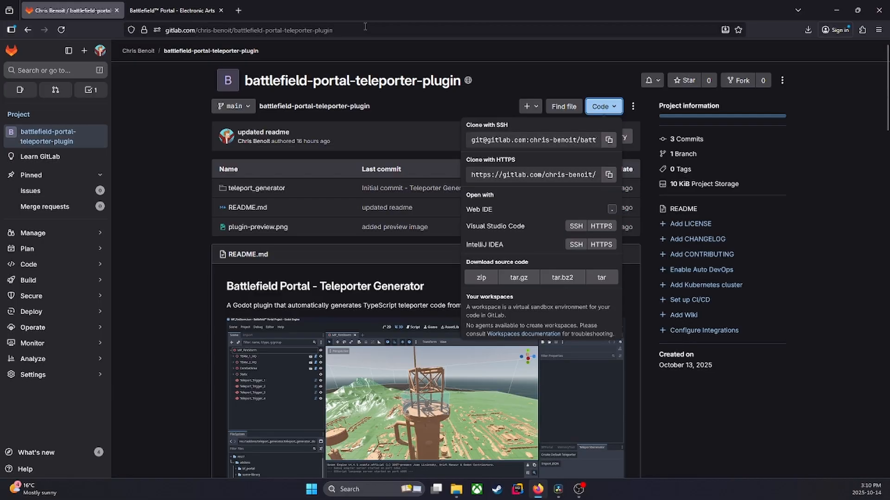
{"action": "left_click", "coordinate": [438, 99]}
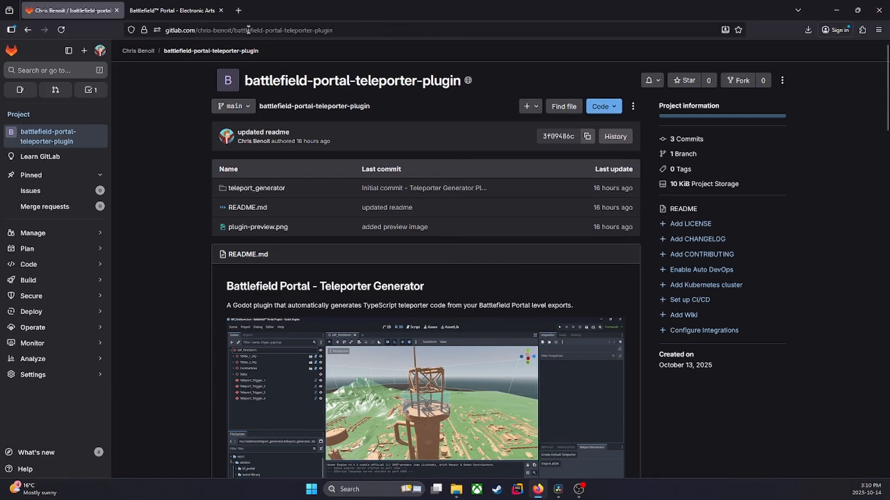
{"action": "left_click", "coordinate": [612, 110]}
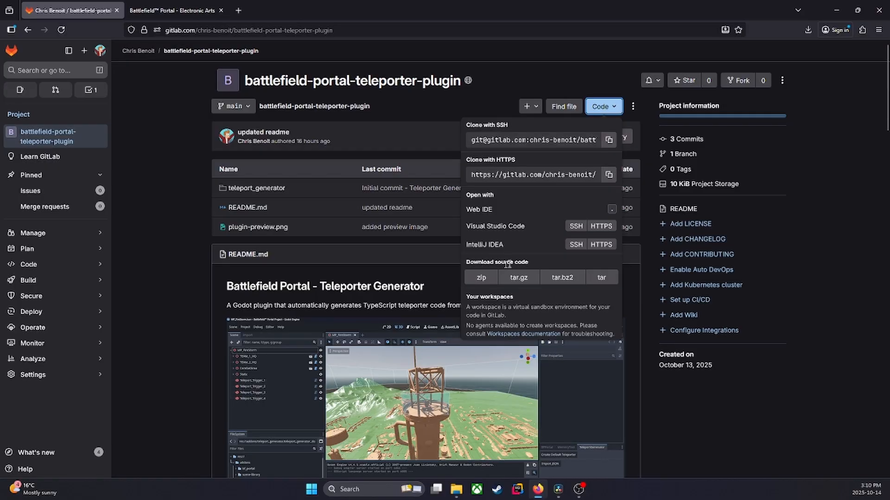
{"action": "left_click", "coordinate": [490, 280]}
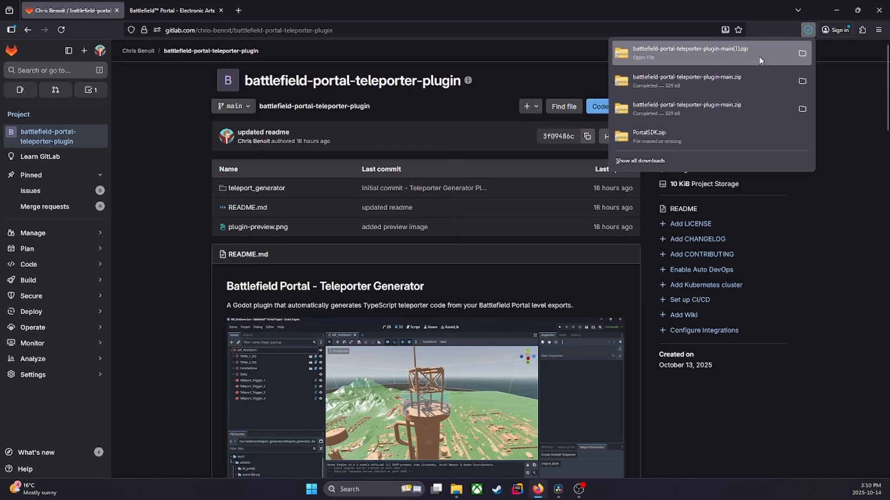
Open the battlefield-portal-teleporter-plugin-main folder inside the newly downloaded archive and arrange its window alongside the PortalSDK folder
{"action": "left_click", "coordinate": [761, 62]}
{"action": "left_click", "coordinate": [836, 10]}
{"action": "left_click_drag", "start_coordinate": [514, 55], "coordinate": [539, 171]}
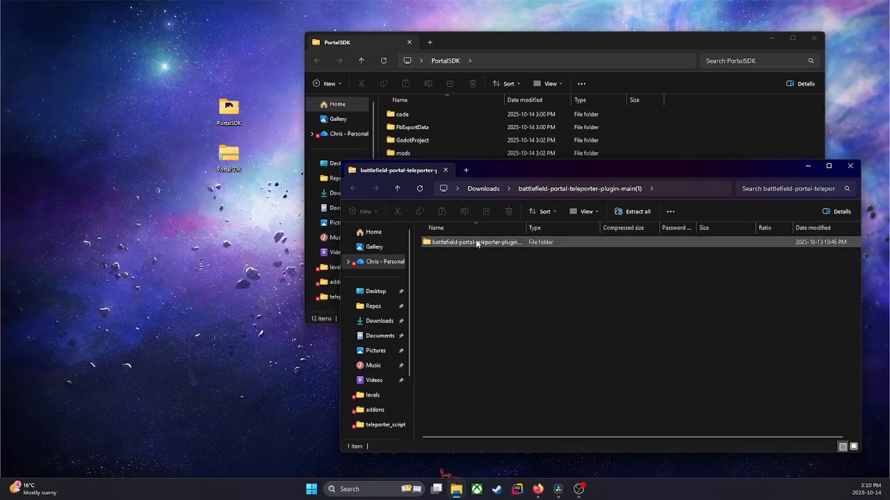
{"action": "double_click", "coordinate": [477, 242]}
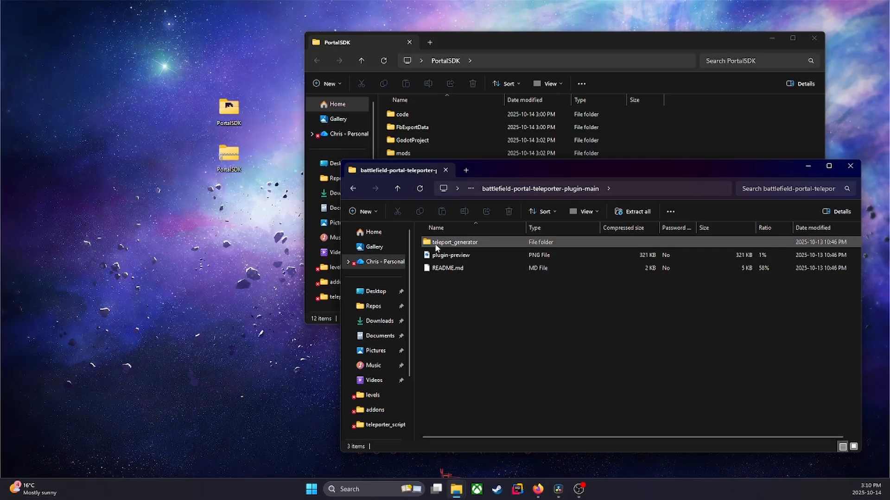
{"action": "left_click_drag", "start_coordinate": [508, 165], "coordinate": [523, 234]}
{"action": "left_click_drag", "start_coordinate": [530, 43], "coordinate": [298, 40]}
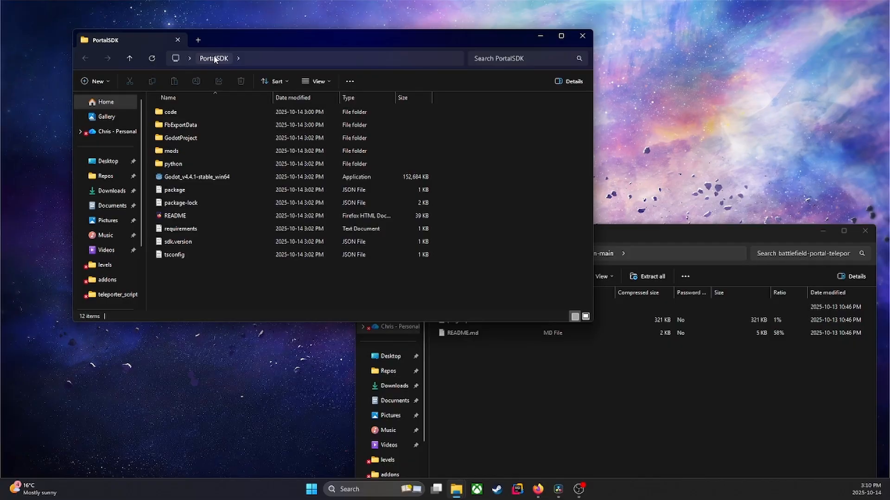
Copy the teleport_generator folder from the plugin archive into GodotProject/addons of the PortalSDK folder and close the archive window
{"action": "double_click", "coordinate": [193, 138]}
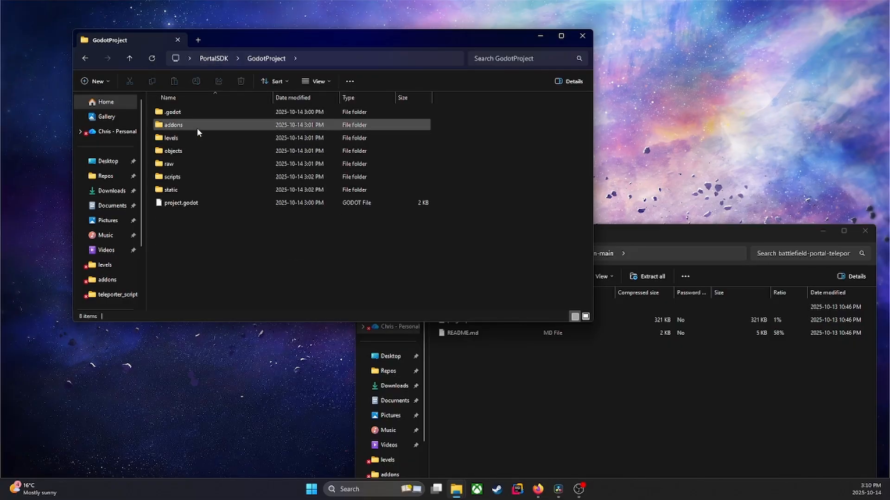
{"action": "double_click", "coordinate": [196, 128]}
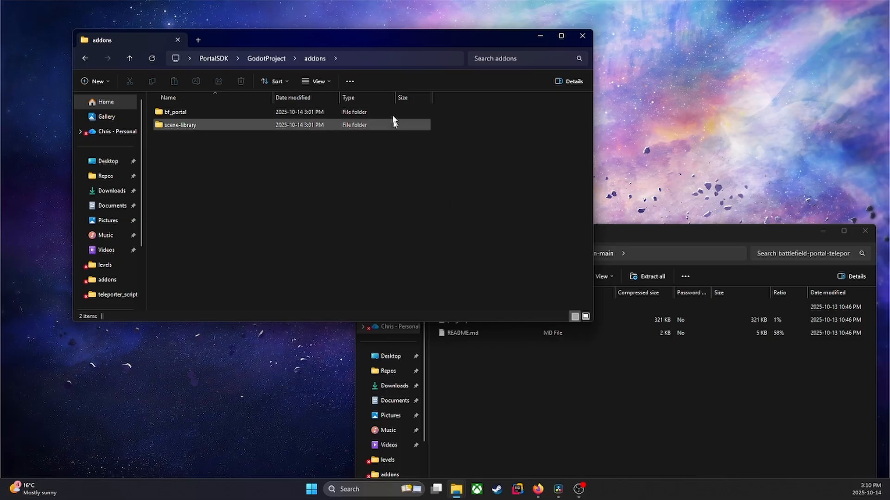
{"action": "left_click", "coordinate": [652, 231]}
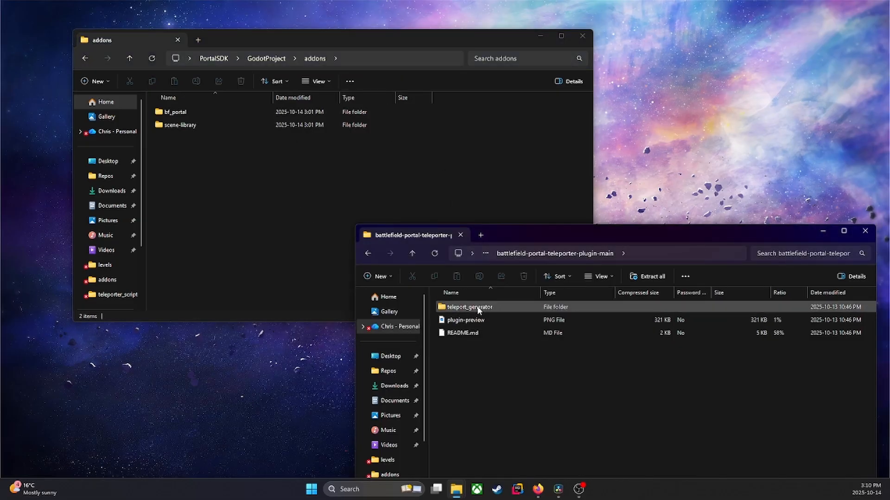
{"action": "left_click_drag", "start_coordinate": [472, 308], "coordinate": [221, 190]}
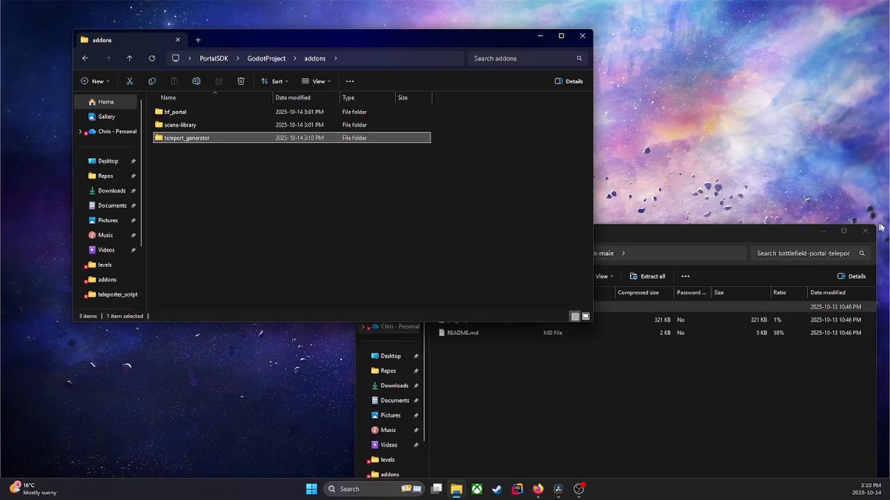
{"action": "left_click", "coordinate": [864, 231]}
{"action": "left_click", "coordinate": [180, 174]}
{"action": "left_click_drag", "start_coordinate": [180, 174], "coordinate": [186, 136]}
{"action": "left_click", "coordinate": [195, 176]}
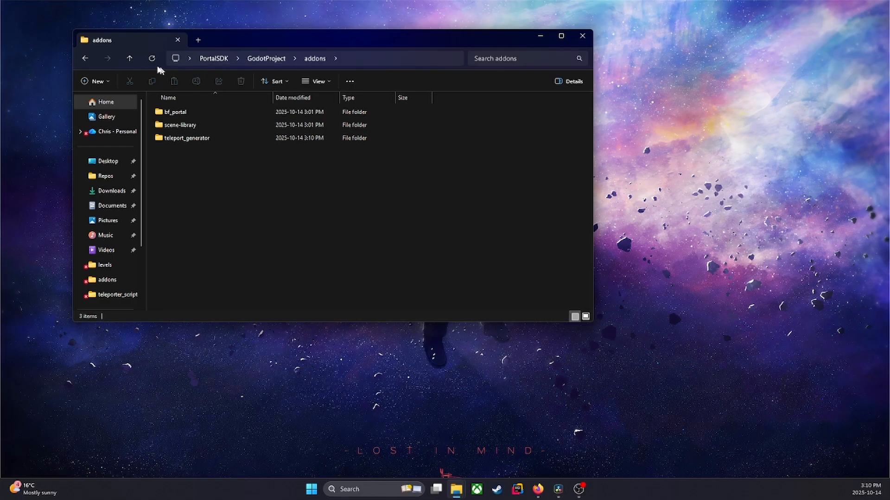
Launch Godot_v4.4.1-stable_win64 from the PortalSDK folder, open the Battlefield Portal Project and run Portal Setup
{"action": "left_click", "coordinate": [134, 59]}
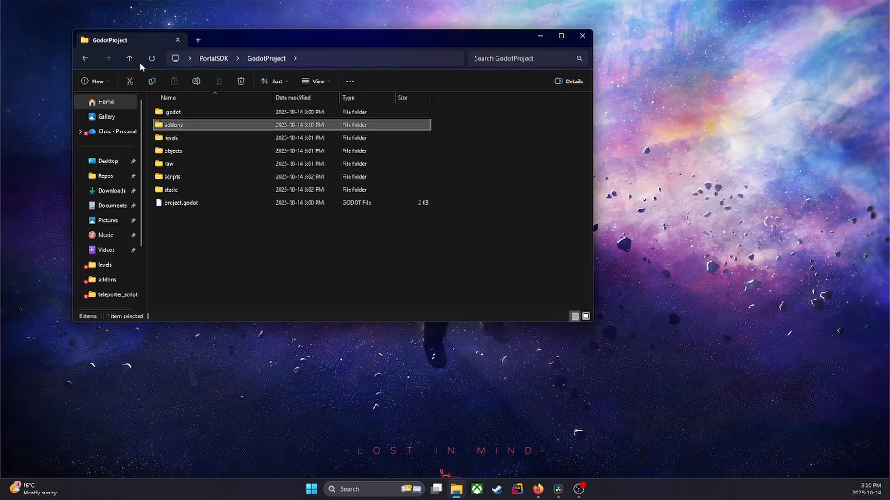
{"action": "left_click", "coordinate": [134, 60]}
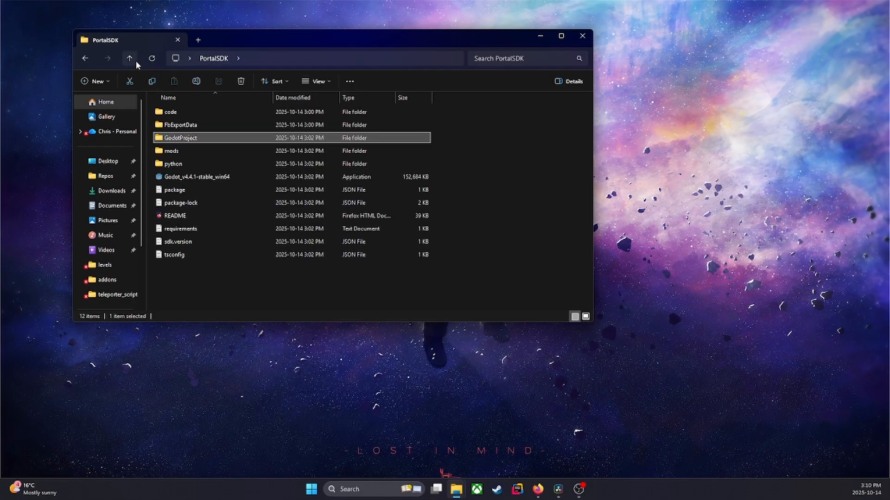
{"action": "double_click", "coordinate": [206, 179]}
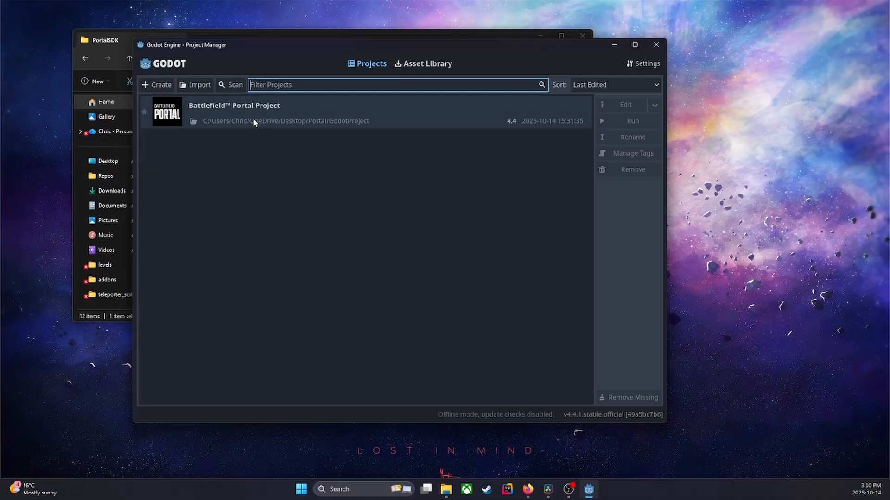
{"action": "double_click", "coordinate": [261, 109]}
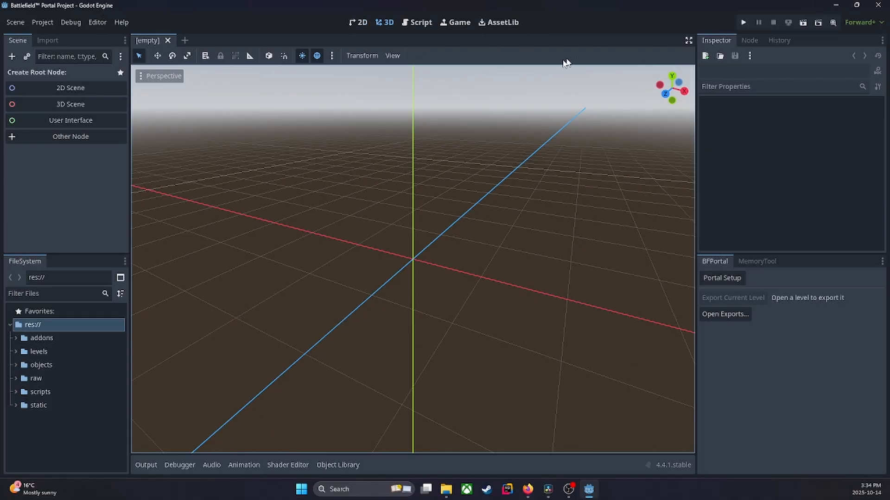
{"action": "left_click", "coordinate": [730, 278]}
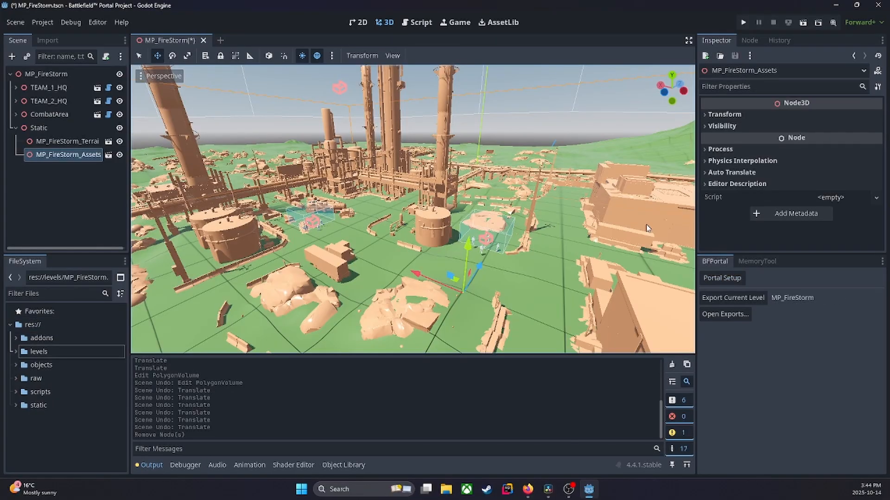
Examine the MP_FireStorm level in the 3D view and the level scenes available in the project's levels folder
{"action": "right_click_drag", "start_coordinate": [559, 212], "coordinate": [535, 182]}
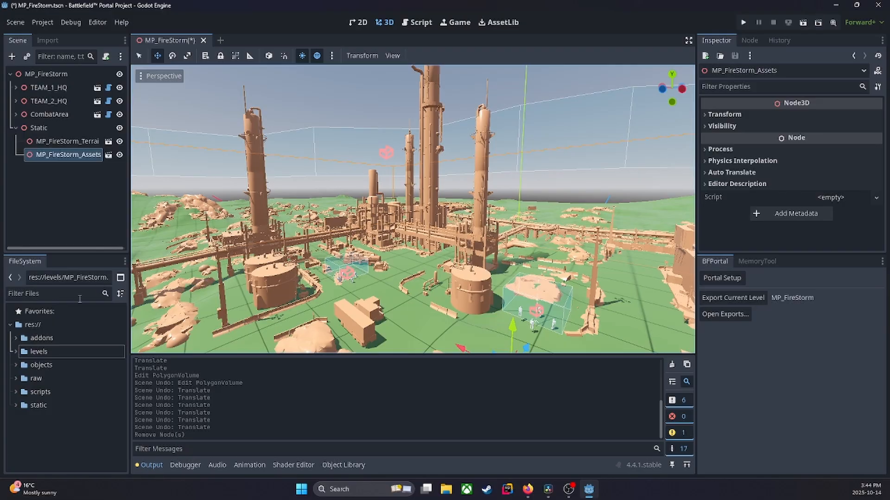
{"action": "left_click", "coordinate": [15, 351]}
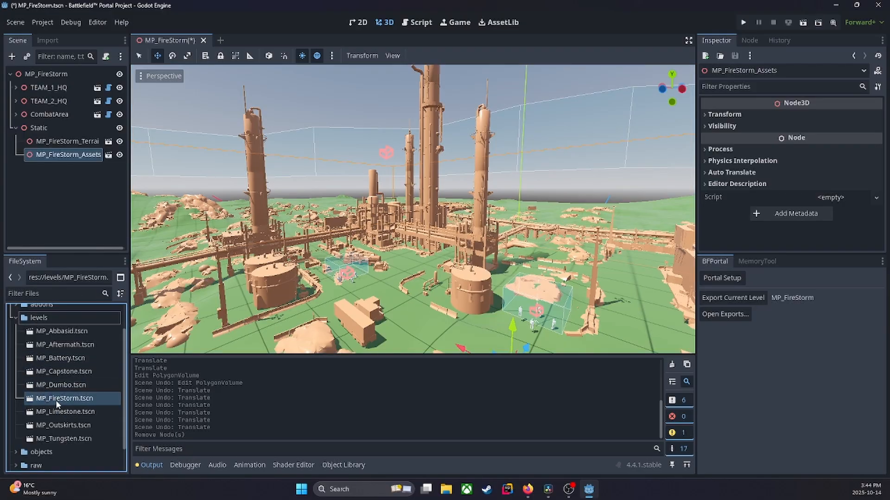
{"action": "left_click", "coordinate": [17, 318]}
{"action": "right_click_drag", "start_coordinate": [519, 214], "coordinate": [499, 226]}
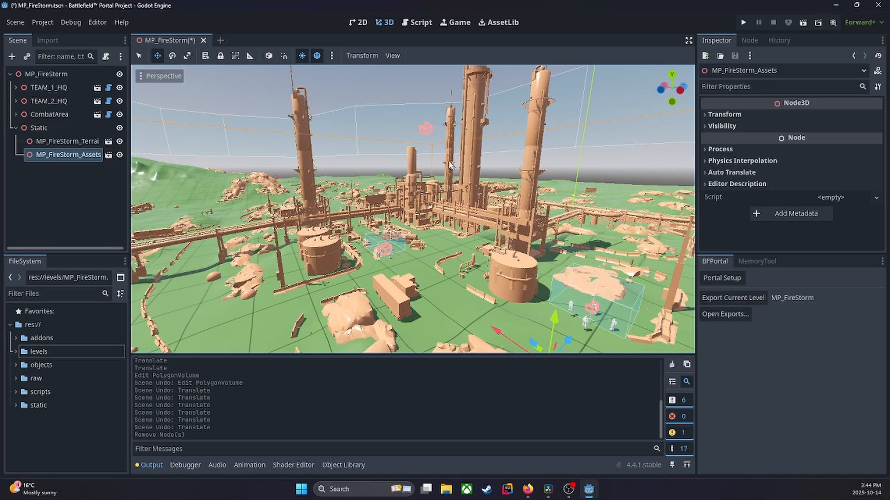
{"action": "right_click_drag", "start_coordinate": [425, 206], "coordinate": [514, 219]}
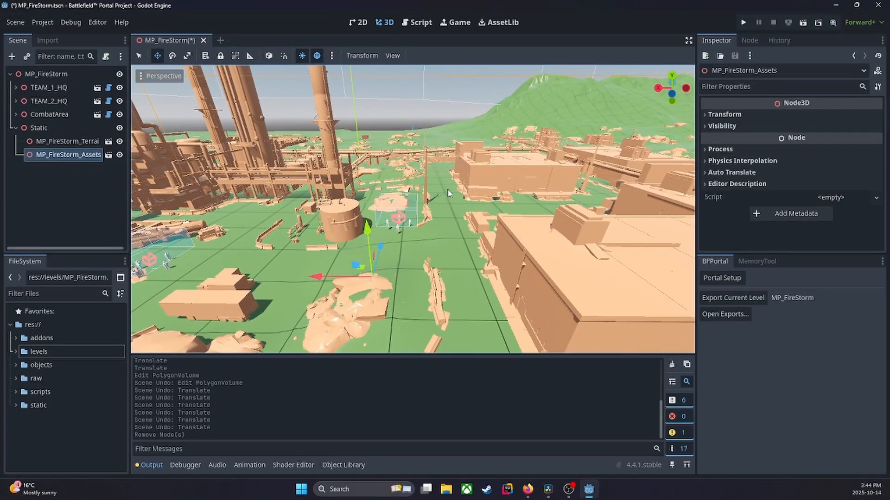
{"action": "right_click_drag", "start_coordinate": [448, 193], "coordinate": [444, 184]}
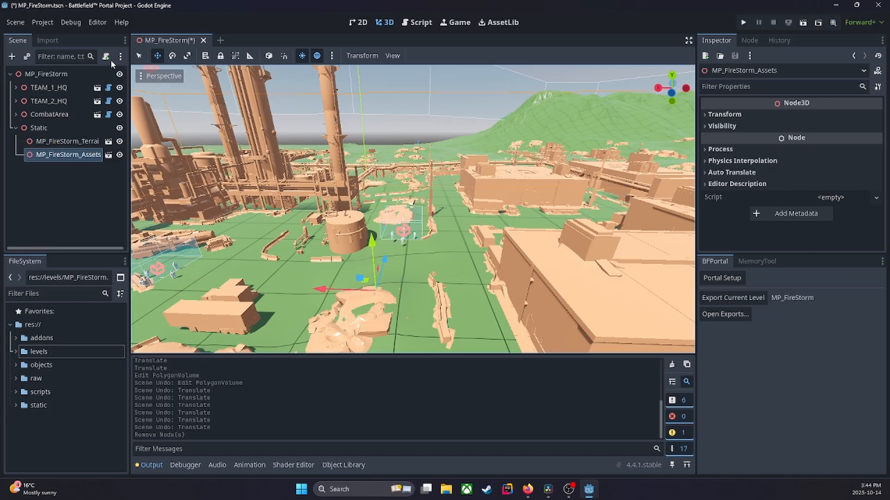
Enable the Teleport Generator plugin in the project settings
{"action": "left_click", "coordinate": [50, 24]}
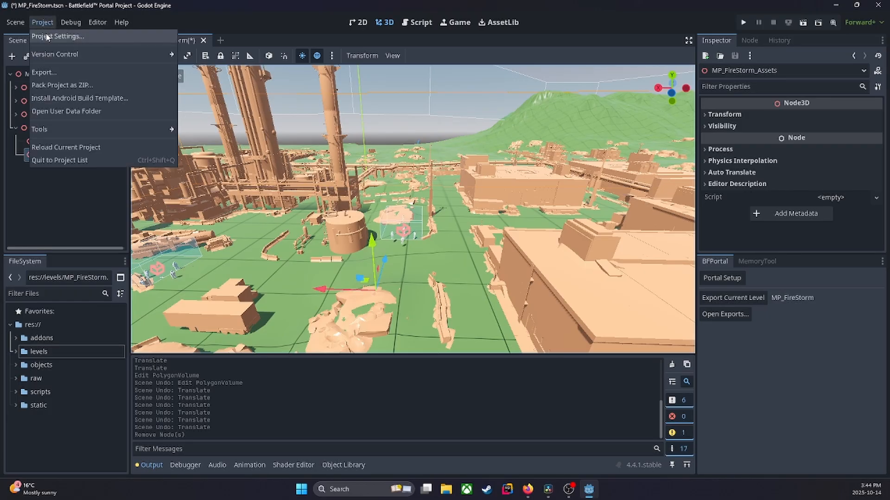
{"action": "left_click", "coordinate": [47, 37]}
{"action": "left_click", "coordinate": [200, 101]}
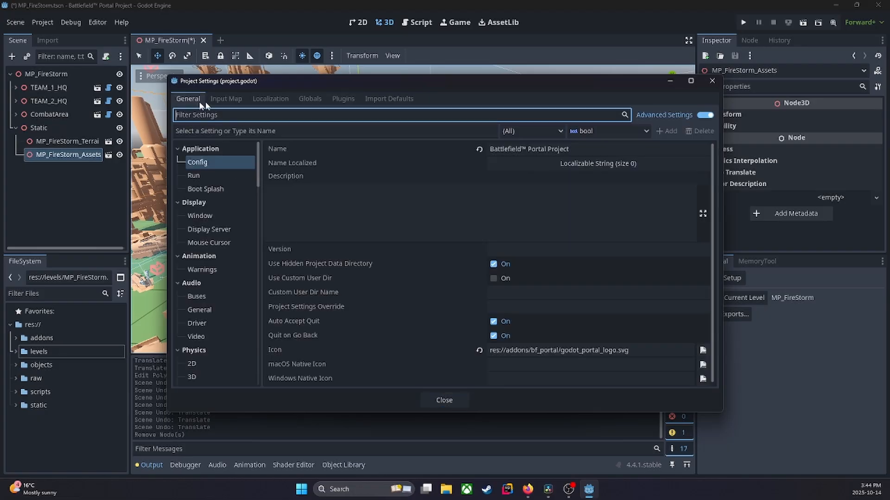
{"action": "left_click", "coordinate": [343, 100]}
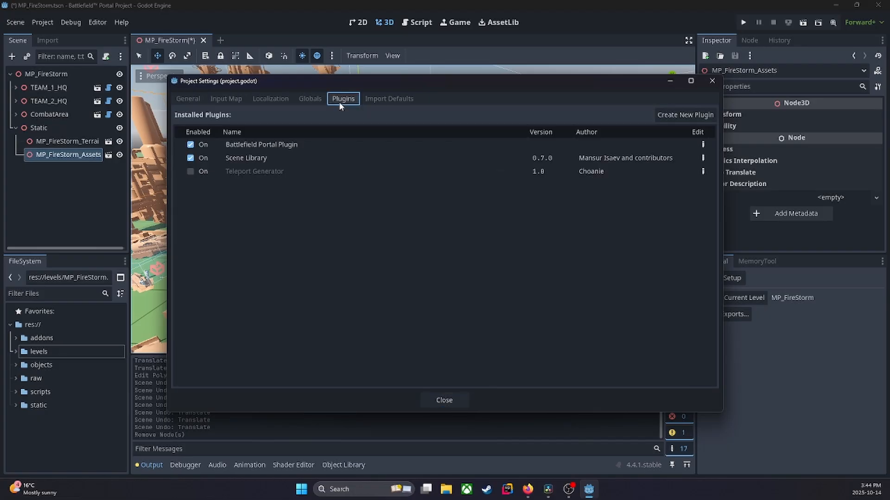
{"action": "left_click", "coordinate": [191, 172]}
{"action": "left_click", "coordinate": [443, 401]}
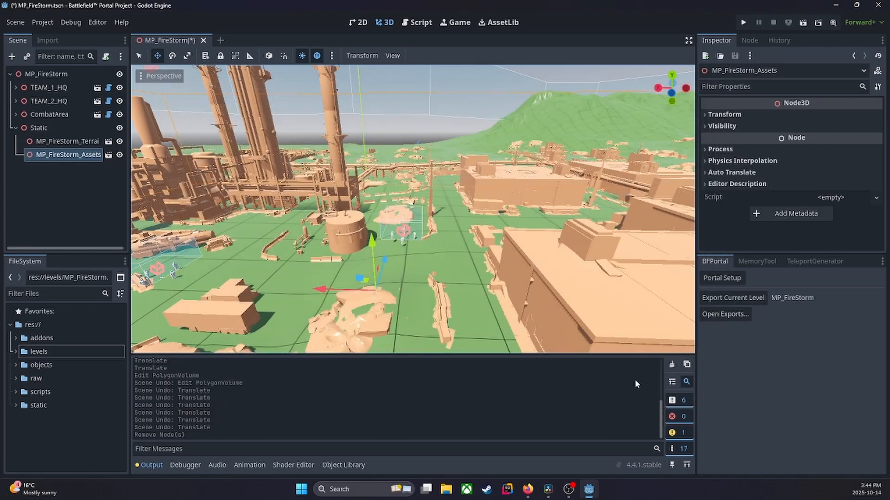
Create a default teleporter in the MP_FireStorm level with the TeleportGenerator plugin
{"action": "left_click", "coordinate": [815, 262]}
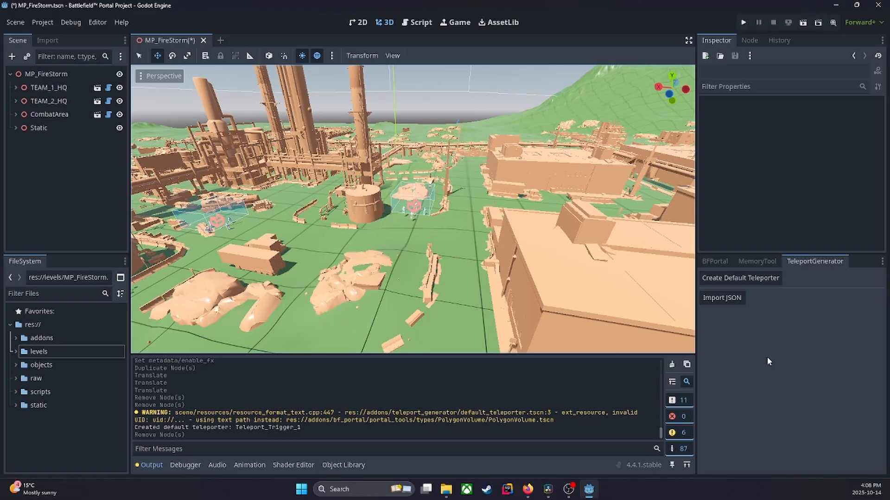
{"action": "right_click_drag", "start_coordinate": [543, 184], "coordinate": [535, 190]}
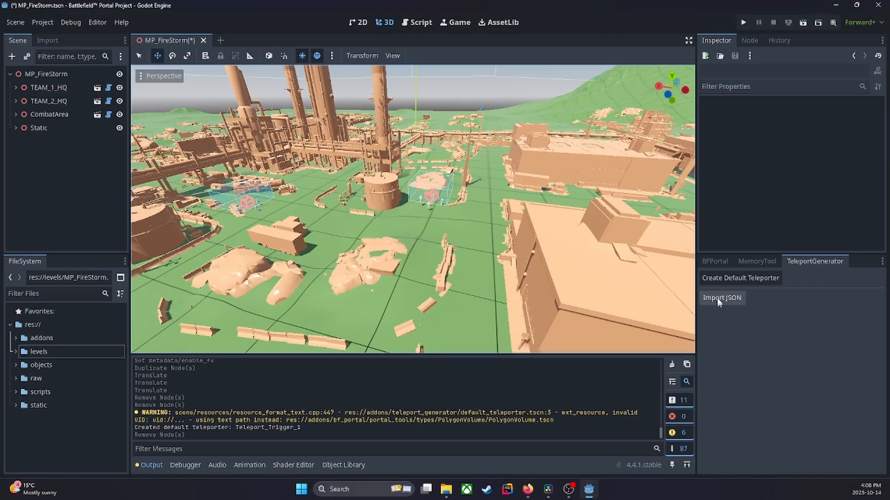
{"action": "left_click", "coordinate": [758, 279]}
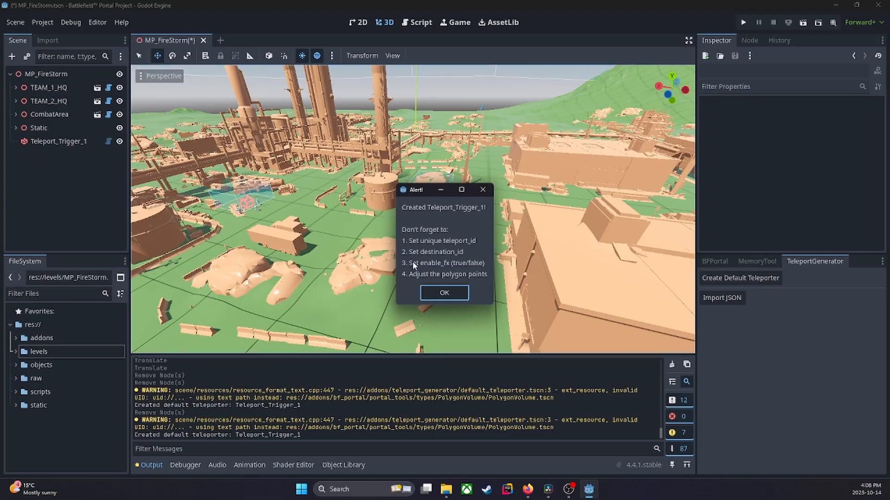
{"action": "left_click", "coordinate": [445, 290]}
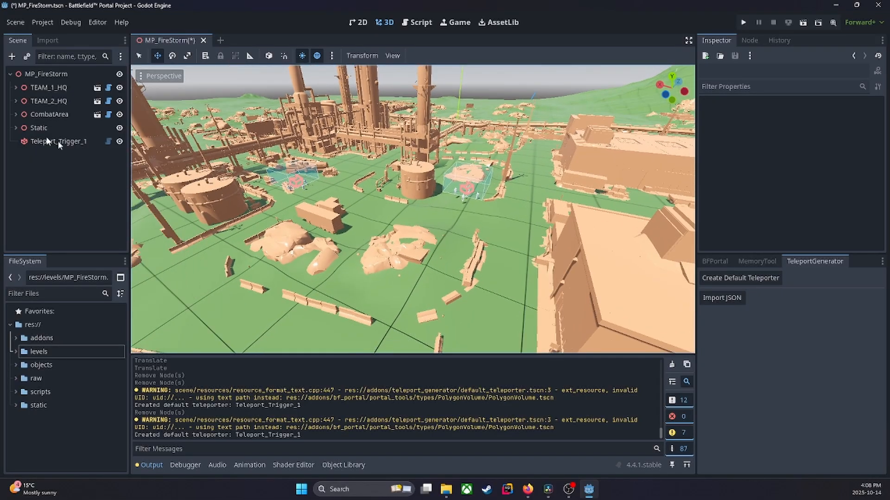
Move Teleport_Trigger_1 to the open ground beside the large building and lower it to ground level
{"action": "left_click", "coordinate": [60, 141]}
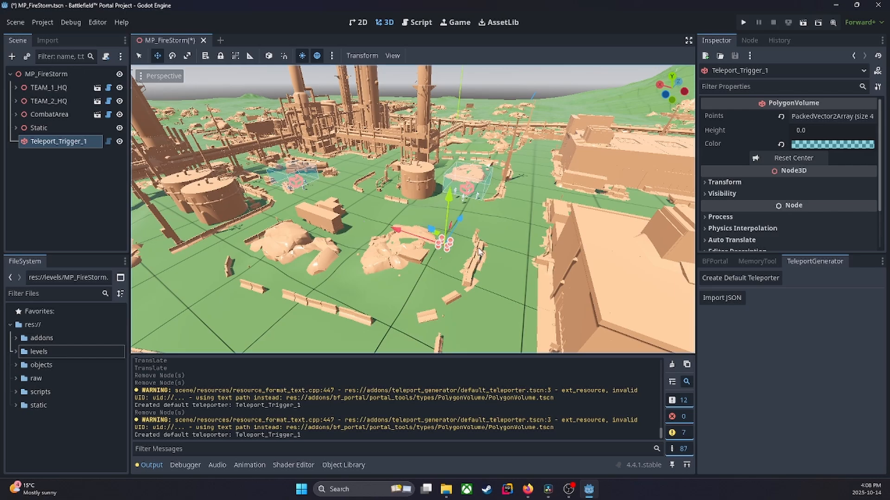
{"action": "right_click_drag", "start_coordinate": [484, 257], "coordinate": [484, 256]}
{"action": "key", "text": "d"}
{"action": "left_click_drag", "start_coordinate": [439, 210], "coordinate": [434, 44]}
{"action": "left_click_drag", "start_coordinate": [463, 137], "coordinate": [385, 266]}
{"action": "right_click_drag", "start_coordinate": [385, 266], "coordinate": [320, 223]}
{"action": "key", "text": "w"}
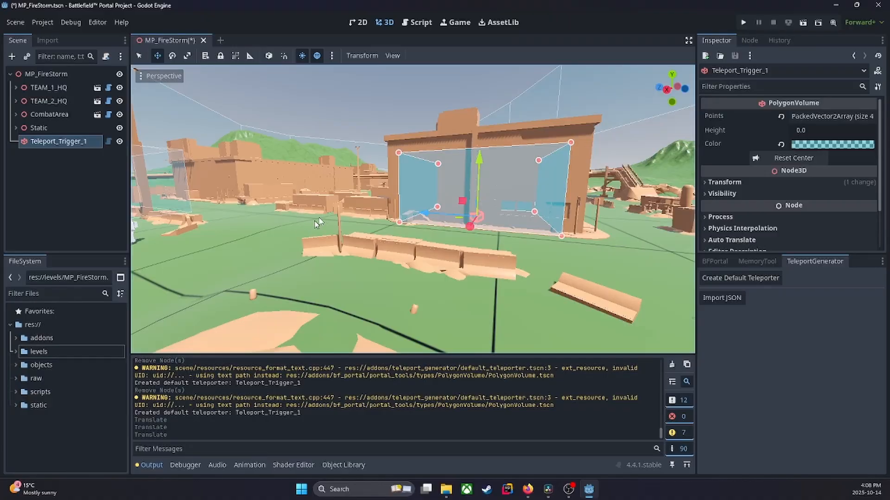
{"action": "left_click_drag", "start_coordinate": [481, 163], "coordinate": [480, 191]}
{"action": "key", "text": "w"}
Try reshaping the Teleport_Trigger_1 volume by moving two of its corner points, and undo both edits
{"action": "right_click_drag", "start_coordinate": [357, 155], "coordinate": [391, 234]}
{"action": "key", "text": "s"}
{"action": "key", "text": "w"}
{"action": "key", "text": "s"}
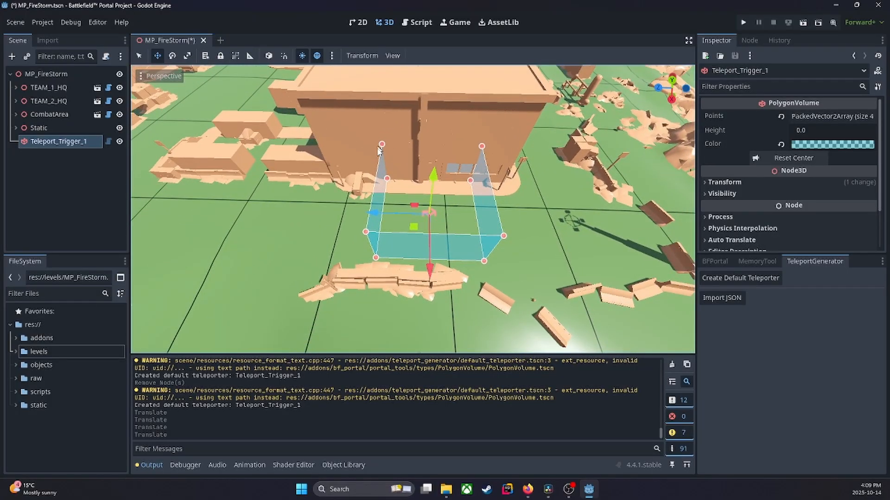
{"action": "left_click_drag", "start_coordinate": [365, 234], "coordinate": [396, 214]}
{"action": "left_click_drag", "start_coordinate": [505, 237], "coordinate": [491, 223]}
{"action": "key", "text": "ctrl+z"}
{"action": "key", "text": "ctrl+z"}
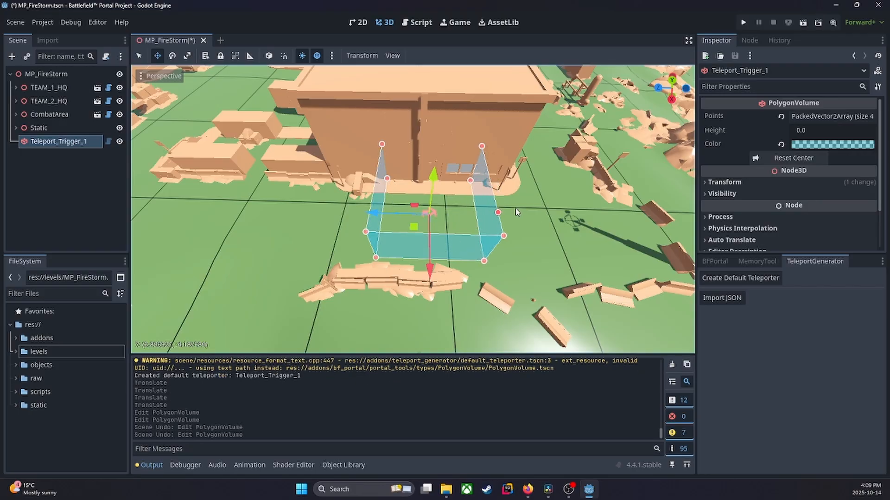
Examine the Teleport ID, Destination ID and Enable Fx metadata of Teleport_Trigger_1
{"action": "scroll", "coordinate": [756, 185], "scroll_direction": "down", "scroll_amount": 3}
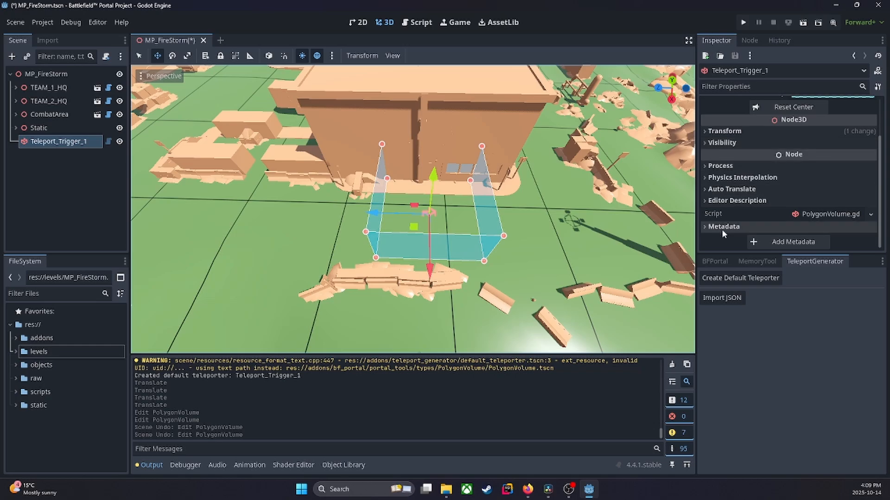
{"action": "left_click", "coordinate": [706, 227]}
{"action": "scroll", "coordinate": [708, 227], "scroll_direction": "down", "scroll_amount": 3}
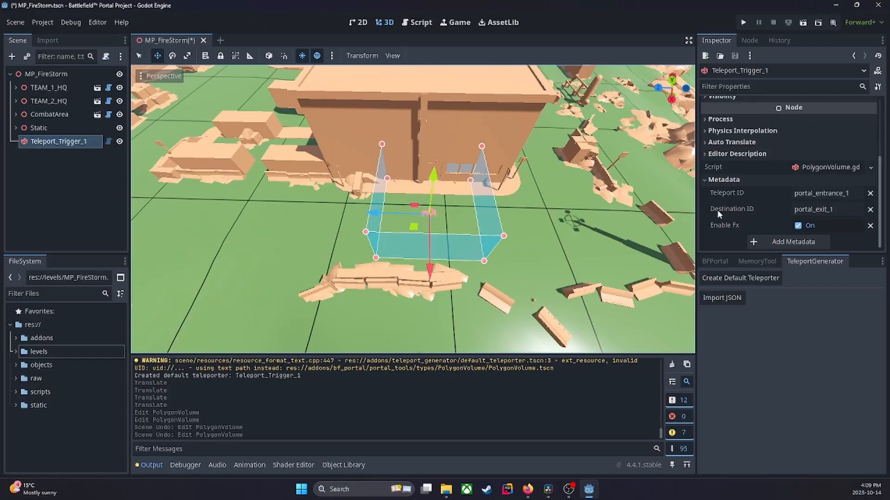
{"action": "left_click_drag", "start_coordinate": [837, 211], "coordinate": [790, 208]}
{"action": "left_click", "coordinate": [816, 209]}
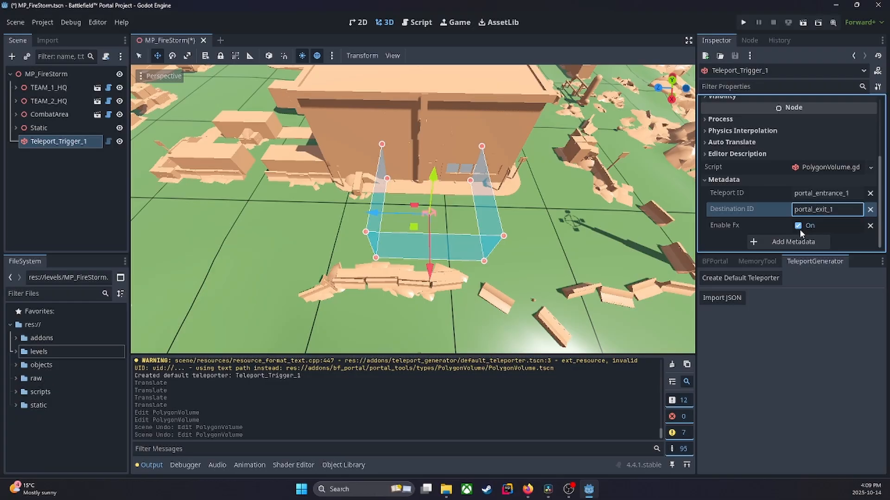
{"action": "right_click_drag", "start_coordinate": [642, 220], "coordinate": [642, 208]}
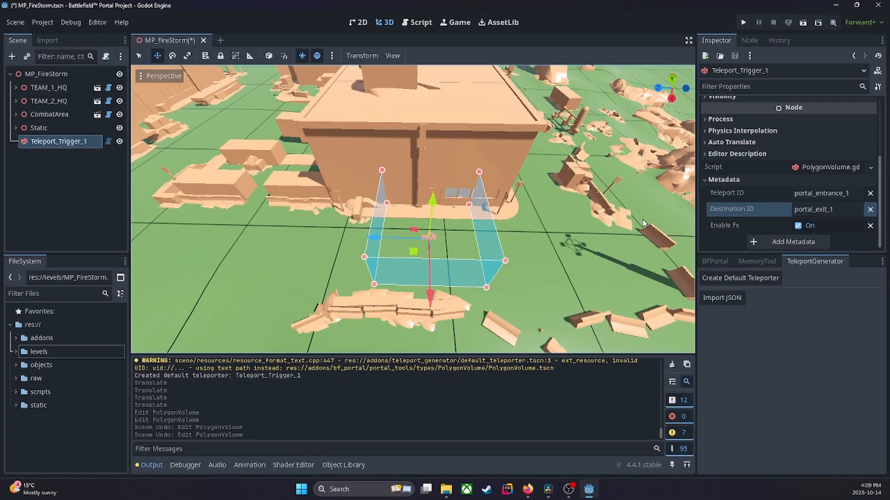
{"action": "left_click", "coordinate": [798, 226]}
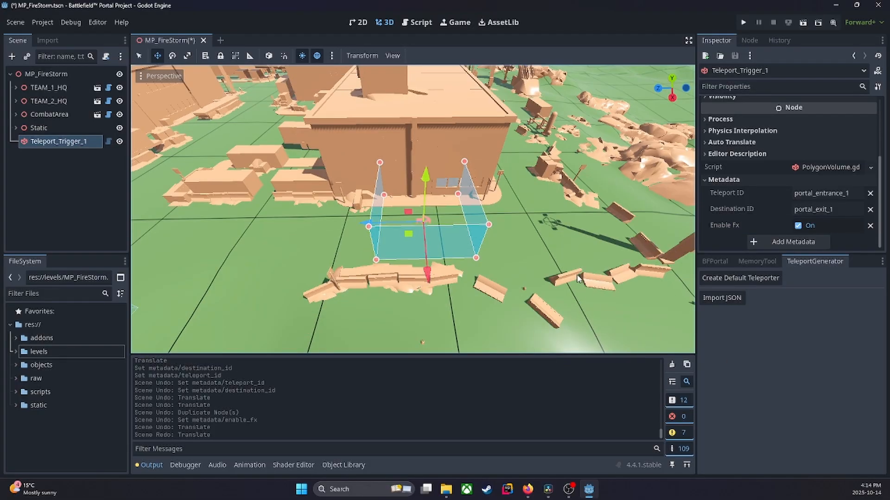
Duplicate Teleport_Trigger_1 and place the copy on the roof of the adjacent large building
{"action": "middle_click_drag", "start_coordinate": [554, 258], "coordinate": [436, 227]}
{"action": "key", "text": "s"}
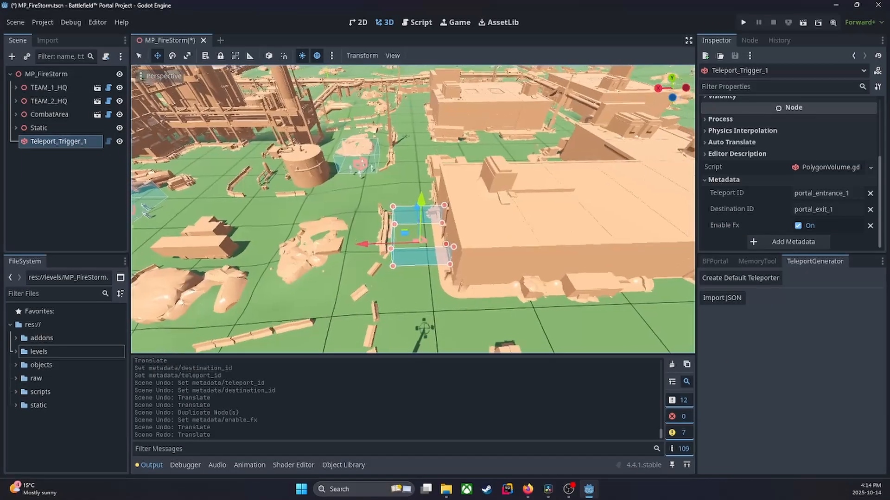
{"action": "key", "text": "d"}
{"action": "right_click_drag", "start_coordinate": [356, 220], "coordinate": [356, 220]}
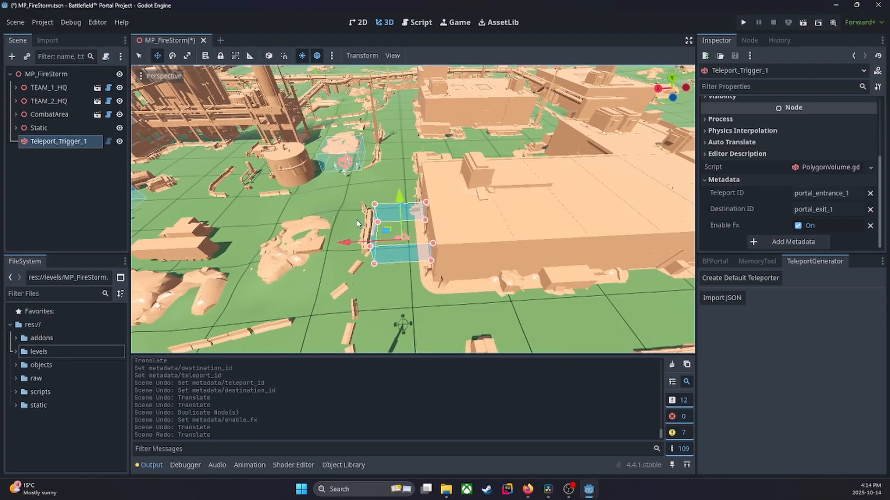
{"action": "left_click", "coordinate": [57, 179]}
{"action": "left_click", "coordinate": [55, 143]}
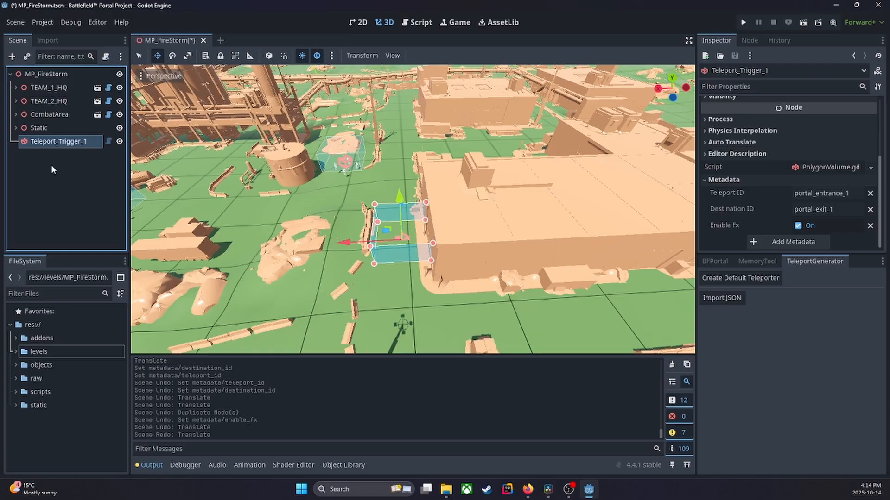
{"action": "key", "text": "ctrl+d"}
{"action": "left_click_drag", "start_coordinate": [401, 204], "coordinate": [409, 149]}
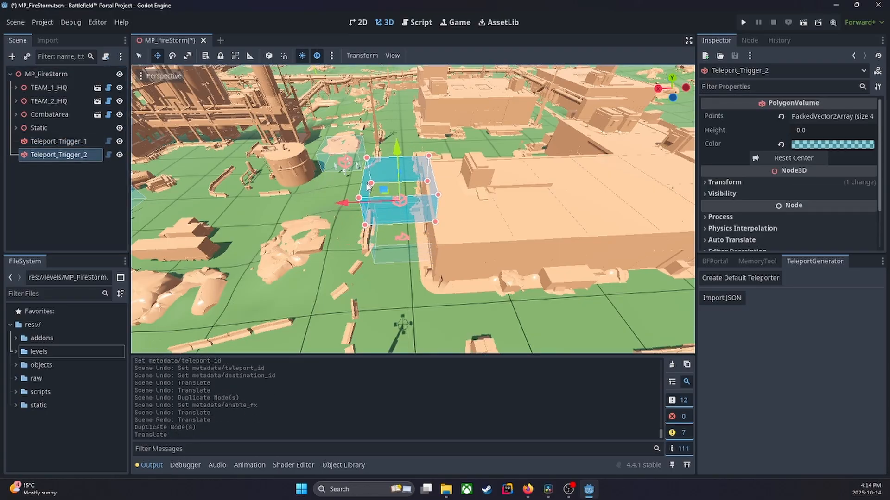
{"action": "left_click_drag", "start_coordinate": [347, 204], "coordinate": [558, 196]}
Clear the Teleport ID and Destination ID metadata of Teleport_Trigger_2 and disable its Enable Fx option
{"action": "scroll", "coordinate": [806, 188], "scroll_direction": "down", "scroll_amount": 3}
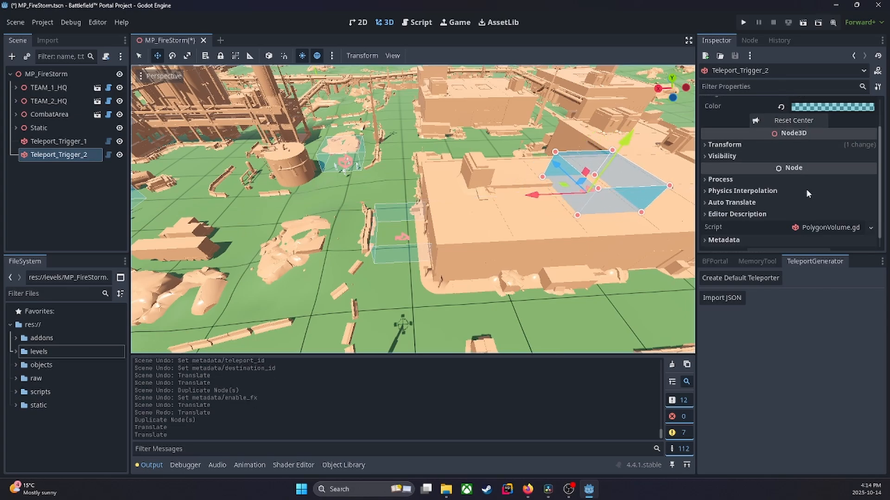
{"action": "left_click", "coordinate": [705, 229]}
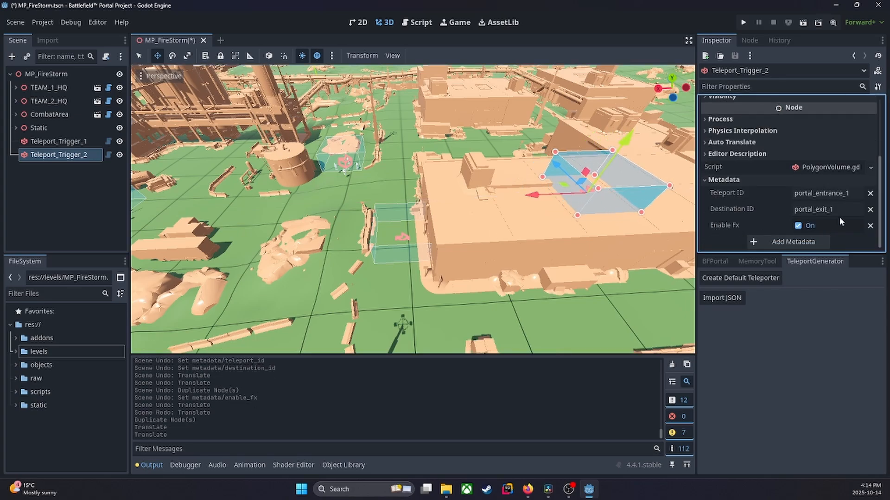
{"action": "double_click", "coordinate": [821, 210]}
{"action": "key", "text": "BackSpace"}
{"action": "left_click_drag", "start_coordinate": [856, 194], "coordinate": [785, 194]}
{"action": "key", "text": "BackSpace"}
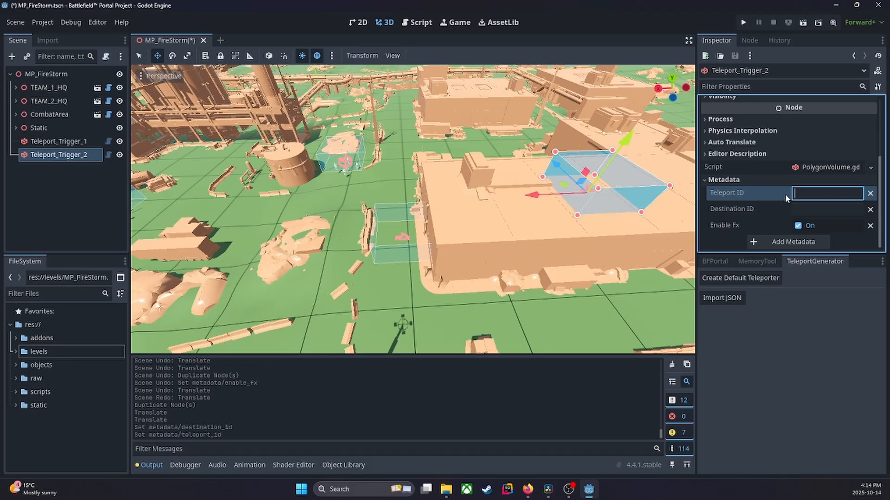
{"action": "left_click", "coordinate": [798, 226]}
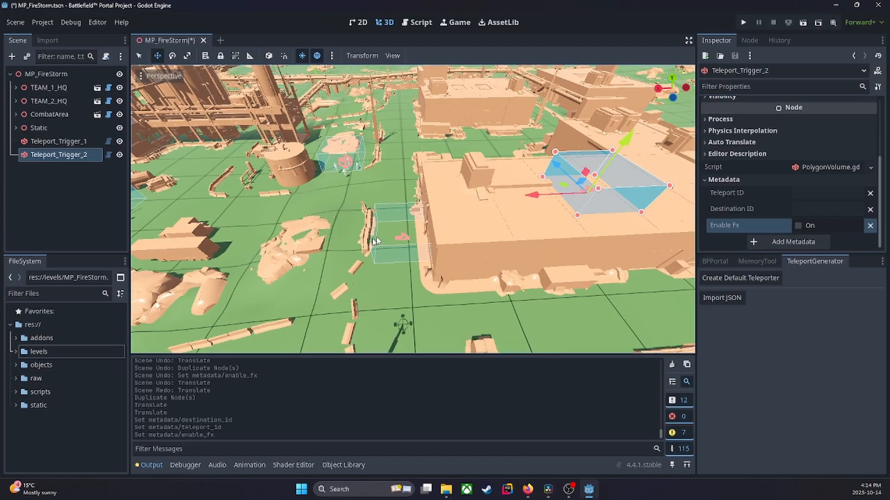
Copy Teleport_Trigger_1's Destination ID, portal_exit_1, into the Teleport ID of Teleport_Trigger_2
{"action": "left_click", "coordinate": [60, 141]}
{"action": "left_click_drag", "start_coordinate": [854, 193], "coordinate": [782, 196]}
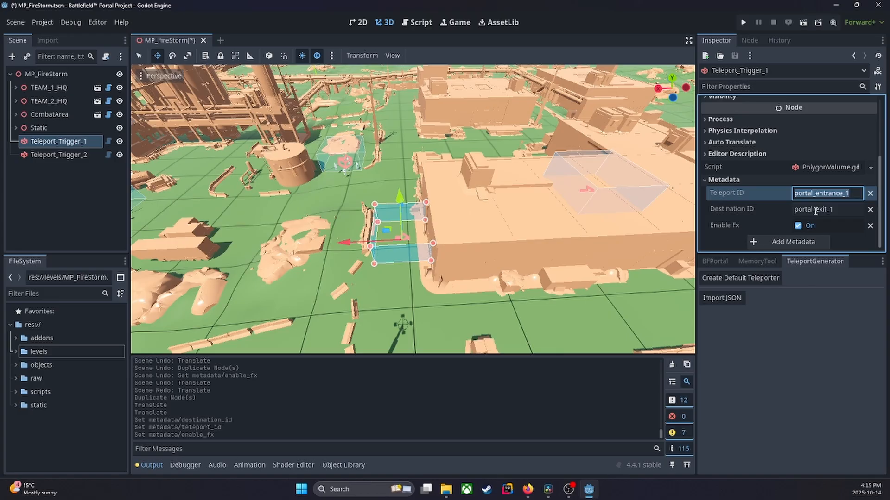
{"action": "left_click_drag", "start_coordinate": [845, 209], "coordinate": [794, 209]}
{"action": "key", "text": "ctrl+c"}
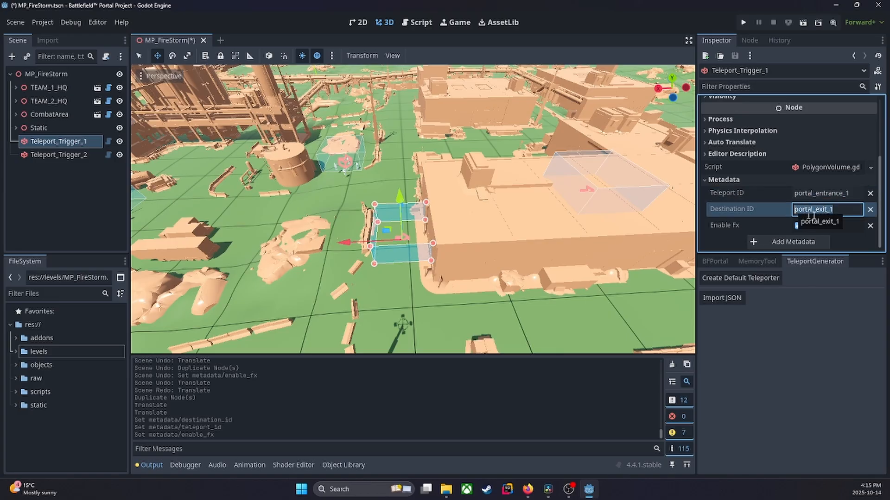
{"action": "left_click", "coordinate": [46, 156]}
{"action": "left_click", "coordinate": [808, 195]}
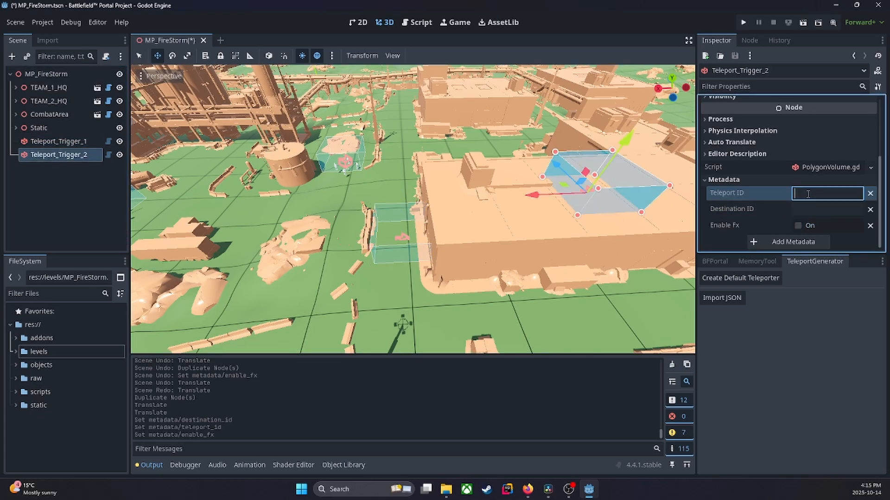
{"action": "key", "text": "ctrl+v"}
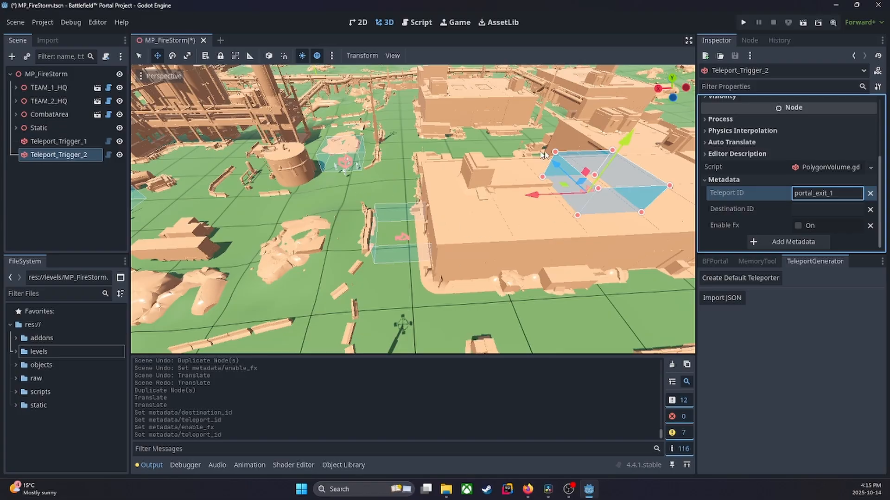
Duplicate Teleport_Trigger_2 and move the copy to the far end of the same roof, near the pipeline
{"action": "right_click_drag", "start_coordinate": [576, 242], "coordinate": [419, 247]}
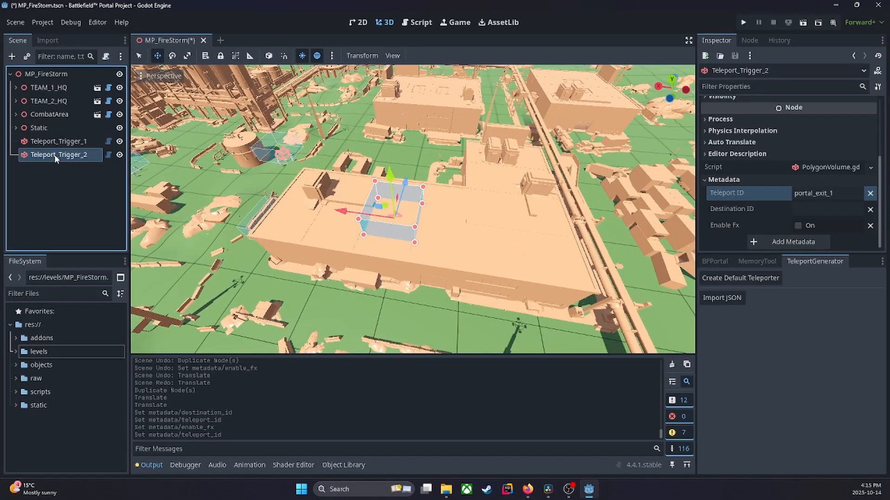
{"action": "key", "text": "ctrl+d"}
{"action": "left_click_drag", "start_coordinate": [341, 214], "coordinate": [485, 226]}
Enable Fx on Teleport_Trigger_3 and set its Teleport ID to portal_entrance_2
{"action": "scroll", "coordinate": [753, 176], "scroll_direction": "down", "scroll_amount": 2}
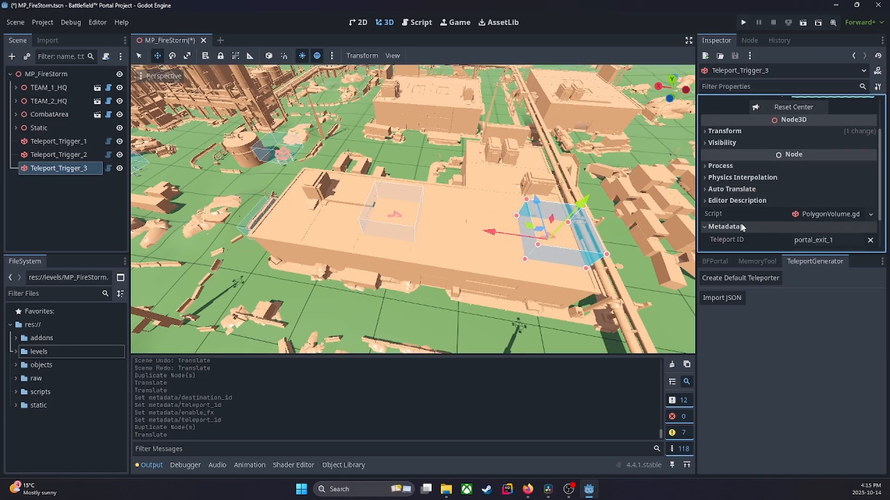
{"action": "scroll", "coordinate": [739, 224], "scroll_direction": "down", "scroll_amount": 1}
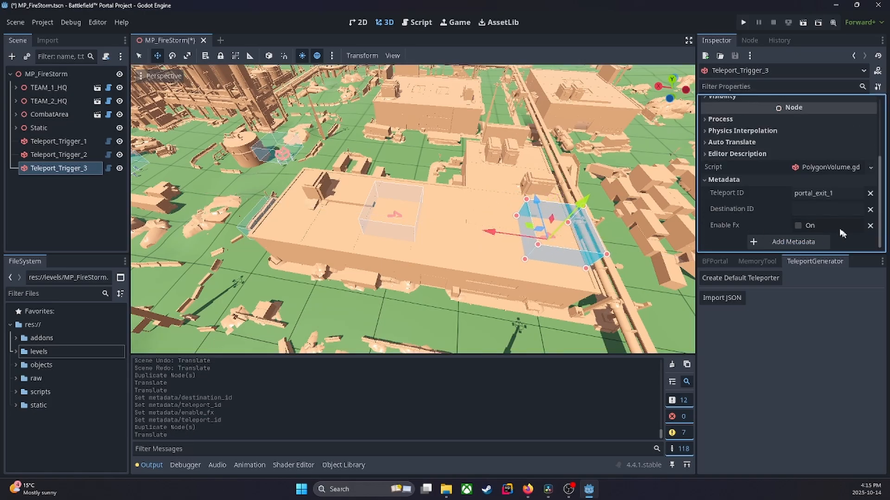
{"action": "left_click", "coordinate": [798, 225]}
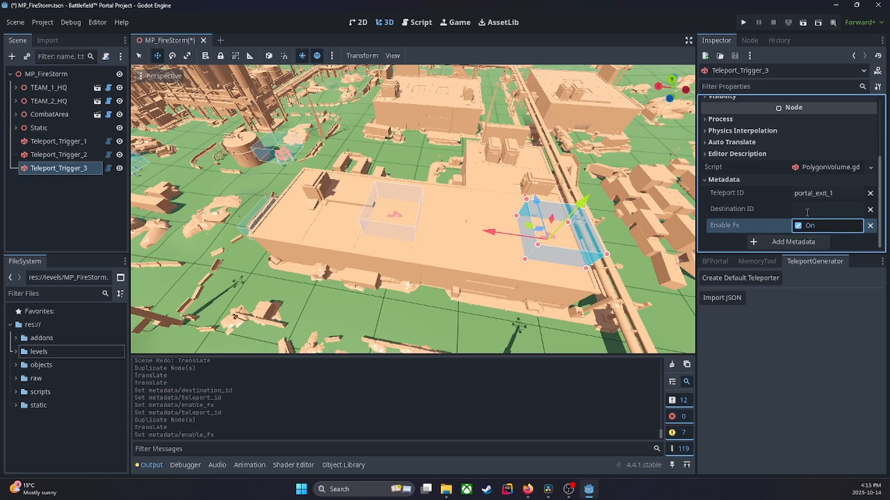
{"action": "left_click_drag", "start_coordinate": [834, 194], "coordinate": [816, 194]}
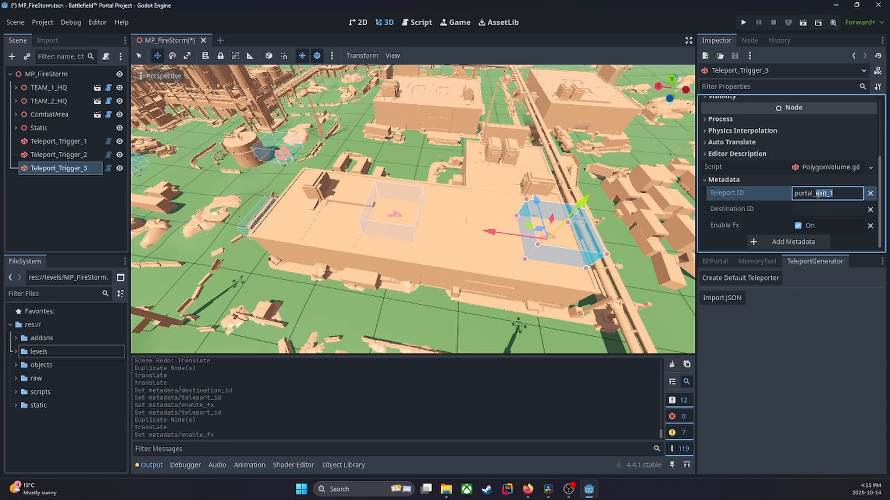
{"action": "type", "text": "e"}
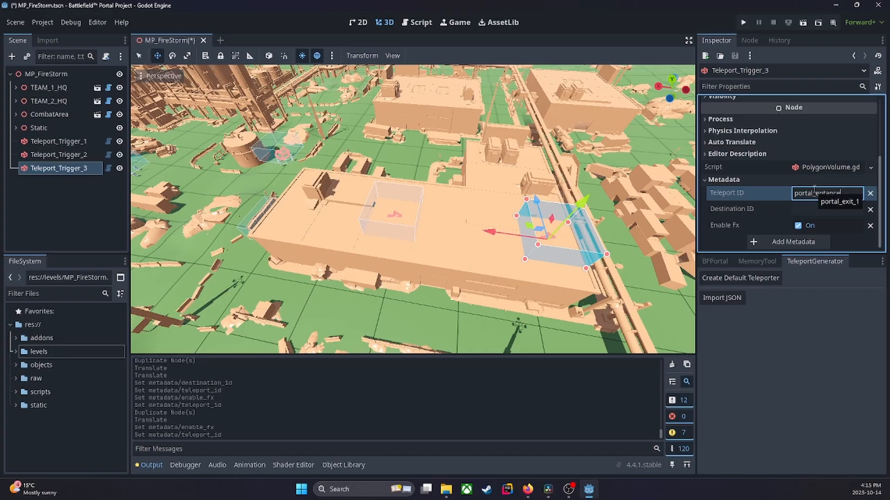
{"action": "type", "text": "ntance"}
{"action": "key", "text": "BackSpace"}
{"action": "key", "text": "BackSpace"}
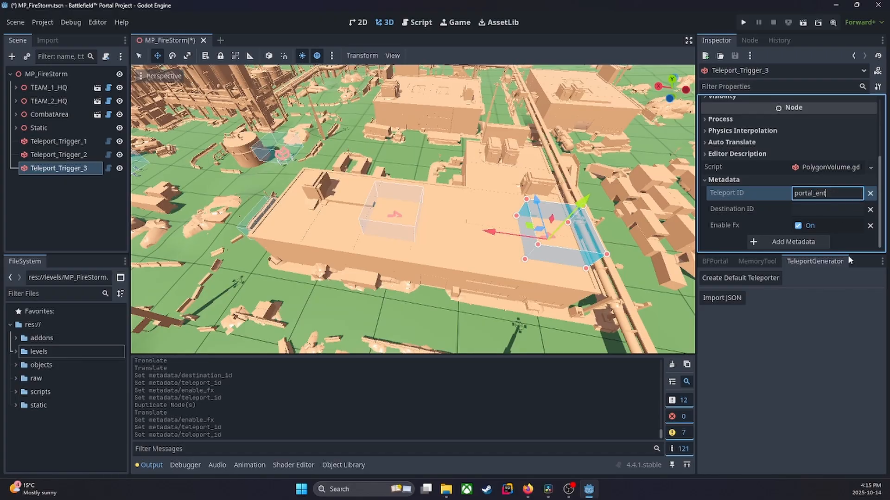
{"action": "type", "text": "_2"}
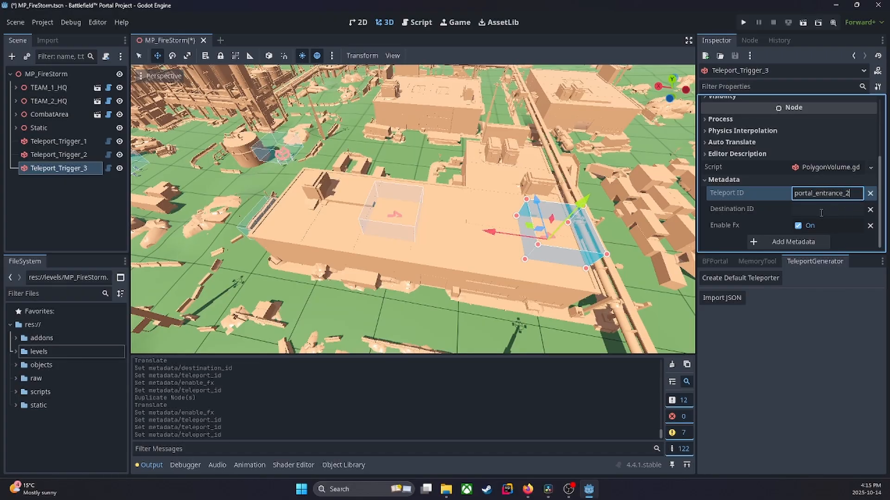
Set the Destination ID of Teleport_Trigger_3 to portal_exit_2
{"action": "left_click", "coordinate": [820, 212]}
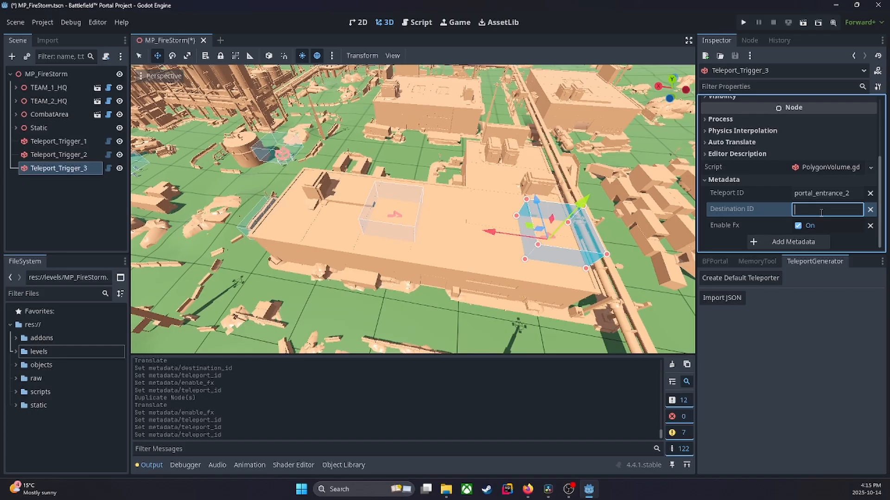
{"action": "type", "text": "portal_exit_2"}
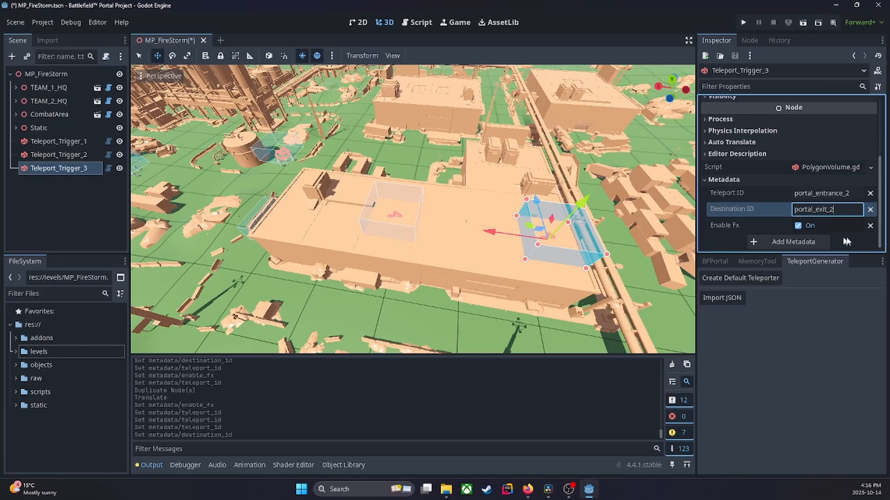
{"action": "key", "text": "Tab"}
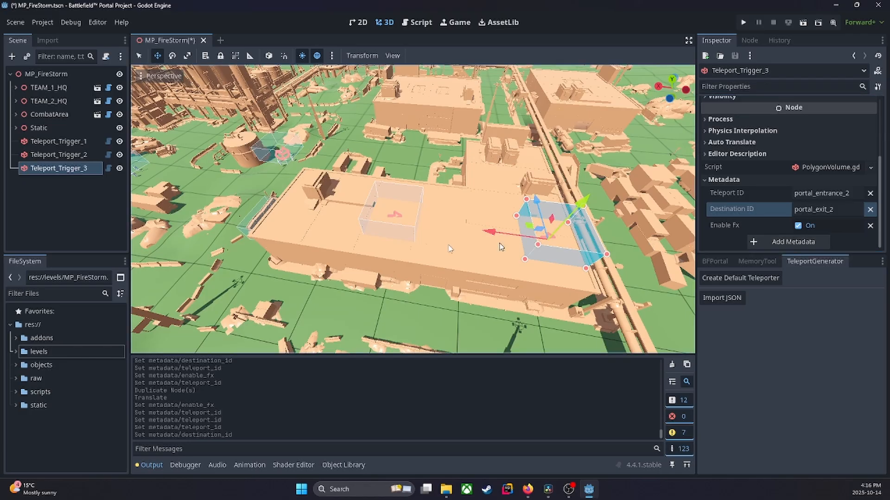
Duplicate Teleport_Trigger_3 and place the copy on the roof of another building, beside the pipeline
{"action": "key", "text": "ctrl+d"}
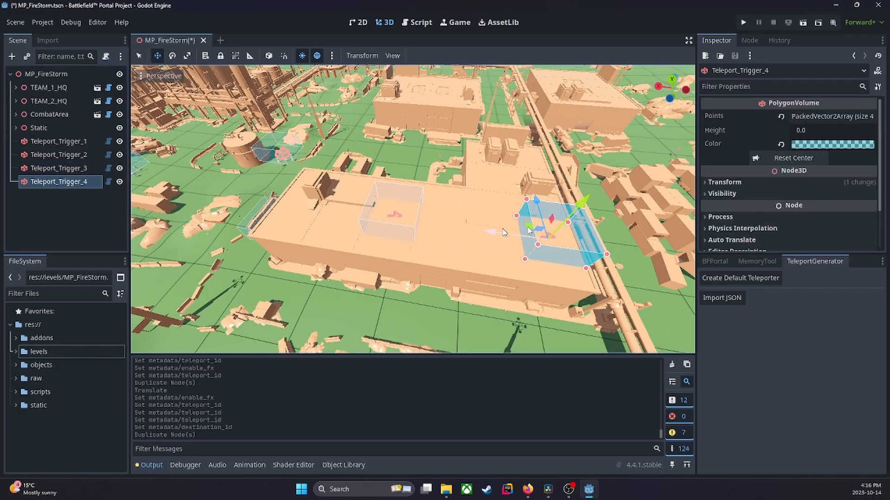
{"action": "left_click_drag", "start_coordinate": [537, 202], "coordinate": [512, 85]}
{"action": "right_click_drag", "start_coordinate": [511, 86], "coordinate": [642, 52]}
{"action": "key", "text": "w"}
{"action": "key", "text": "w"}
{"action": "key", "text": "a"}
{"action": "left_click_drag", "start_coordinate": [449, 217], "coordinate": [343, 289]}
{"action": "key", "text": "s"}
{"action": "right_click_drag", "start_coordinate": [456, 209], "coordinate": [469, 235]}
Clear the Destination ID of Teleport_Trigger_4 and set its Teleport ID to portal_exit_2
{"action": "scroll", "coordinate": [756, 206], "scroll_direction": "down", "scroll_amount": 3}
{"action": "left_click", "coordinate": [709, 226]}
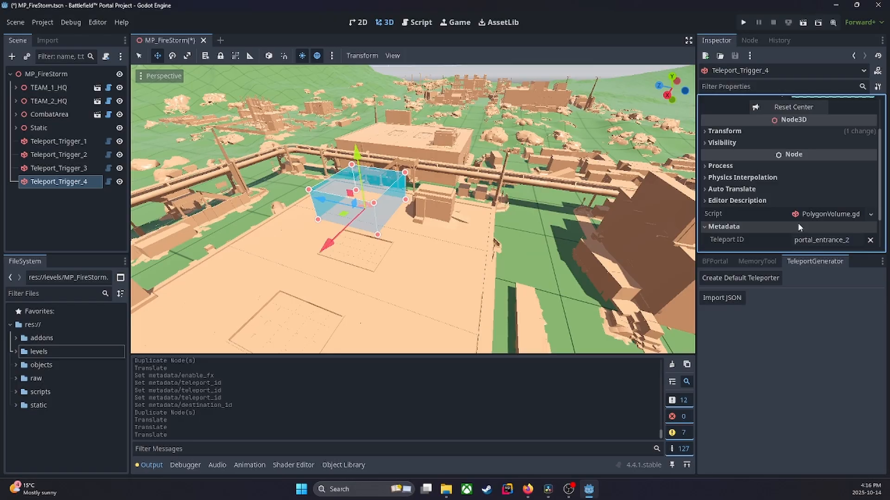
{"action": "scroll", "coordinate": [815, 208], "scroll_direction": "down", "scroll_amount": 2}
{"action": "left_click", "coordinate": [843, 209]}
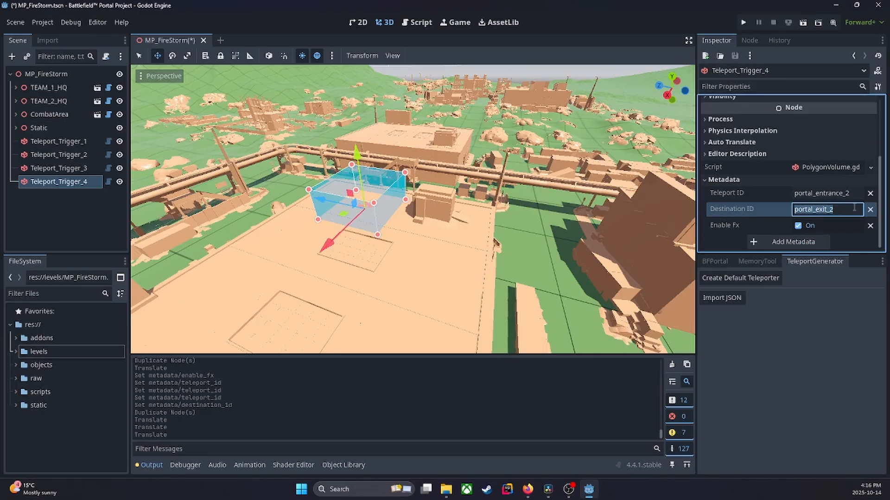
{"action": "key", "text": "BackSpace"}
{"action": "left_click", "coordinate": [857, 197]}
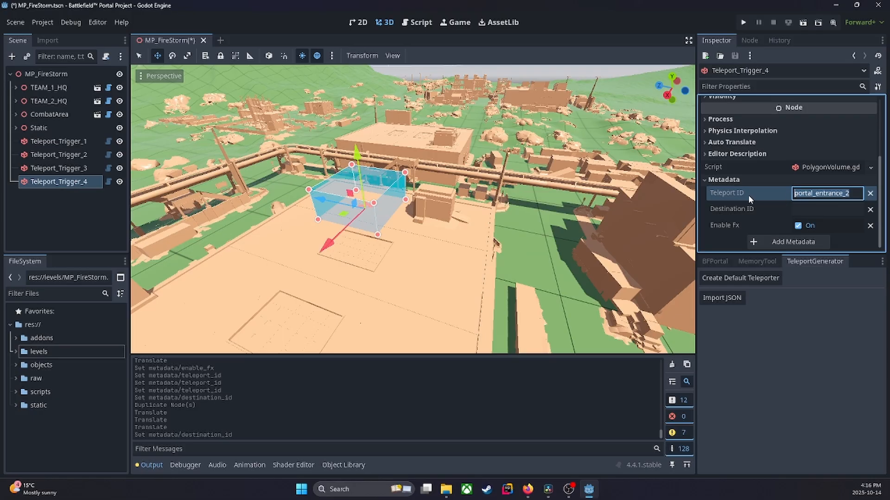
{"action": "key", "text": "Return"}
{"action": "left_click", "coordinate": [551, 211]}
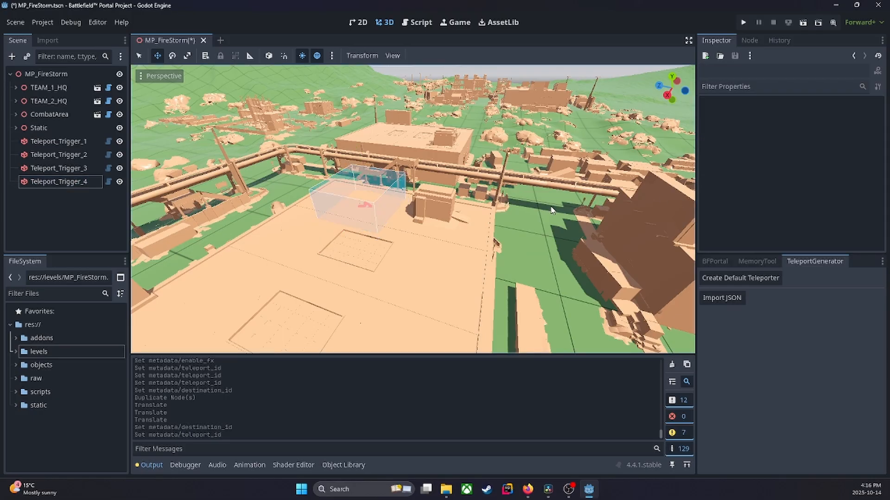
Review the position, Teleport ID, Destination ID and Enable Fx metadata of Teleport_Trigger_1 through Teleport_Trigger_4
{"action": "middle_click_drag", "start_coordinate": [549, 210], "coordinate": [136, 151]}
{"action": "left_click", "coordinate": [58, 141]}
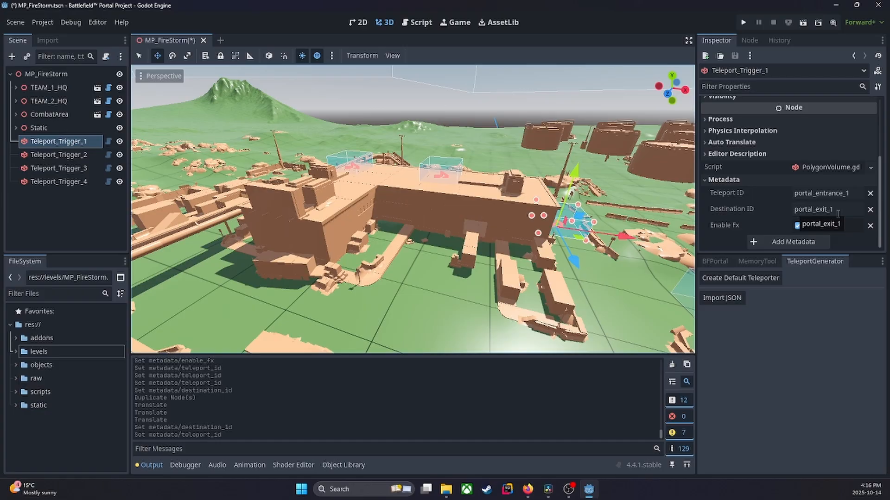
{"action": "left_click", "coordinate": [58, 155]}
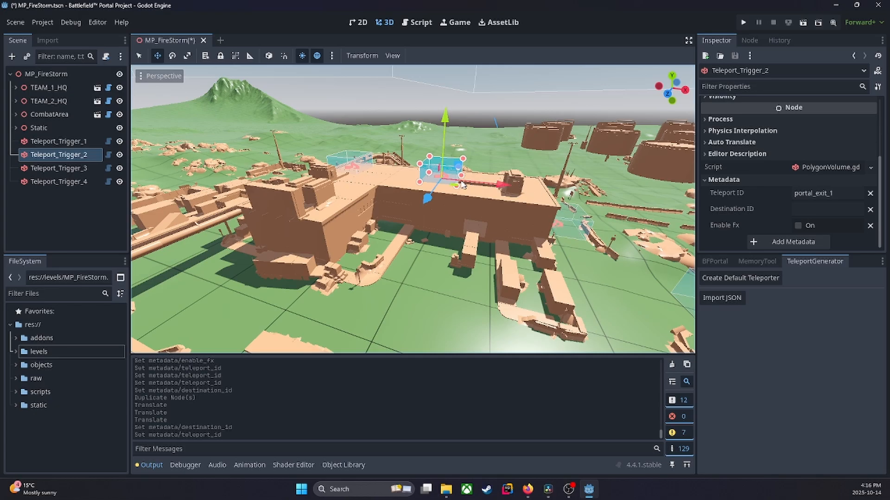
{"action": "right_click_drag", "start_coordinate": [412, 176], "coordinate": [355, 176]}
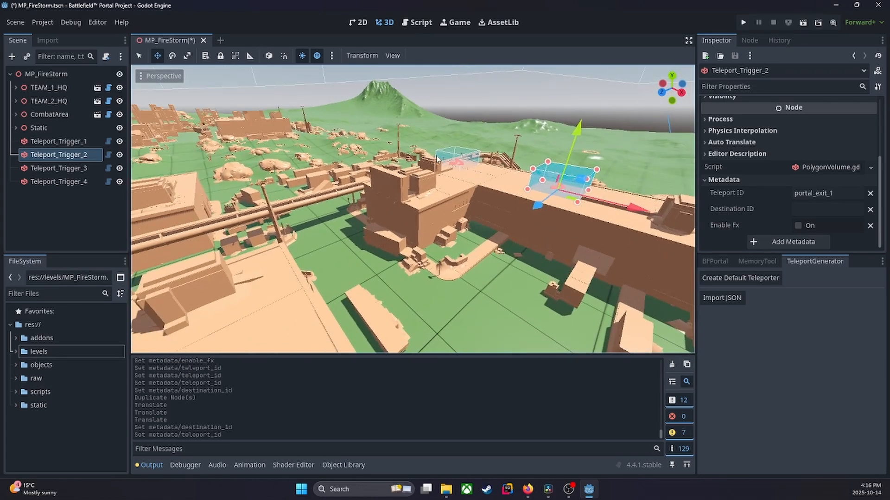
{"action": "left_click", "coordinate": [69, 168]}
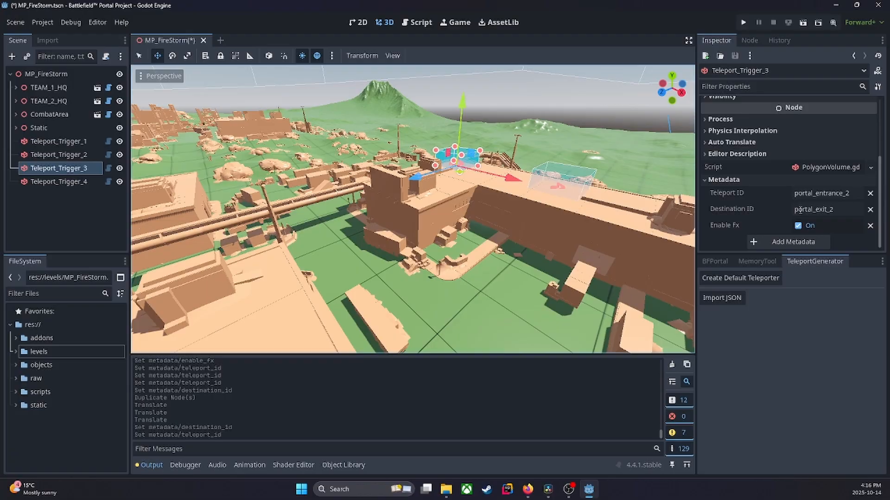
{"action": "right_click_drag", "start_coordinate": [518, 185], "coordinate": [405, 197]}
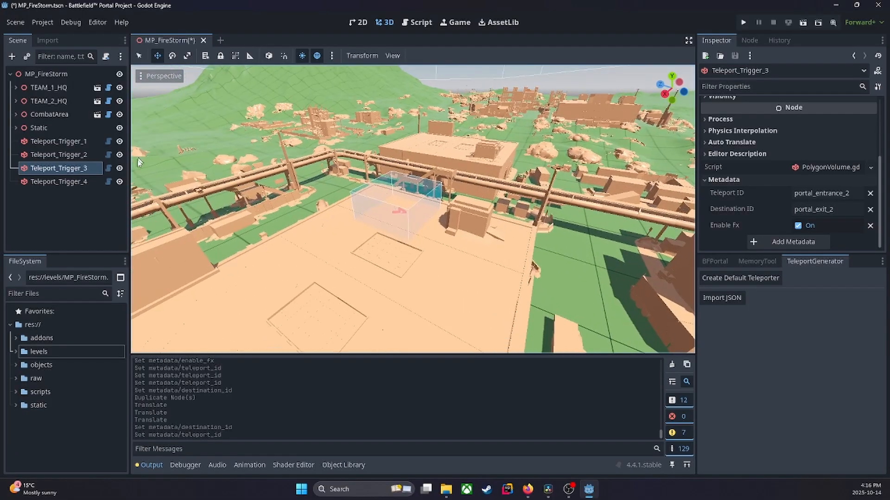
{"action": "left_click", "coordinate": [75, 182]}
{"action": "right_click_drag", "start_coordinate": [475, 151], "coordinate": [590, 150]}
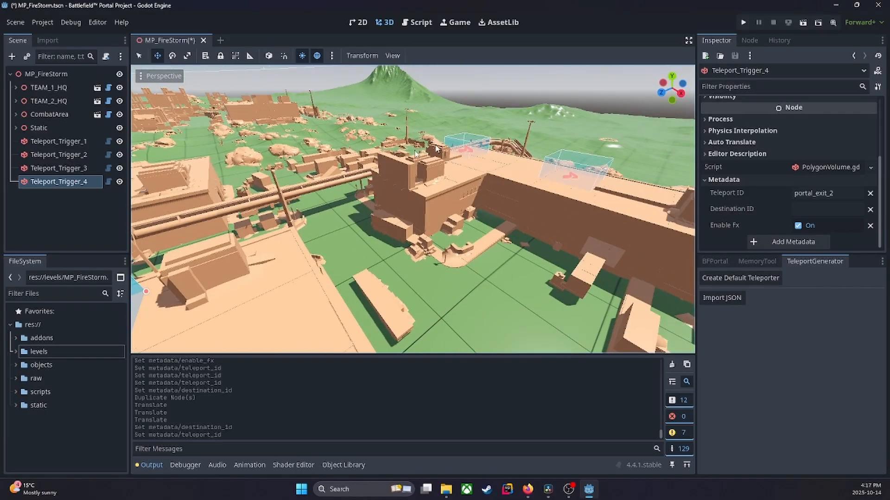
{"action": "key", "text": "f"}
{"action": "right_click_drag", "start_coordinate": [556, 213], "coordinate": [583, 204]}
{"action": "key", "text": "s"}
{"action": "key", "text": "s"}
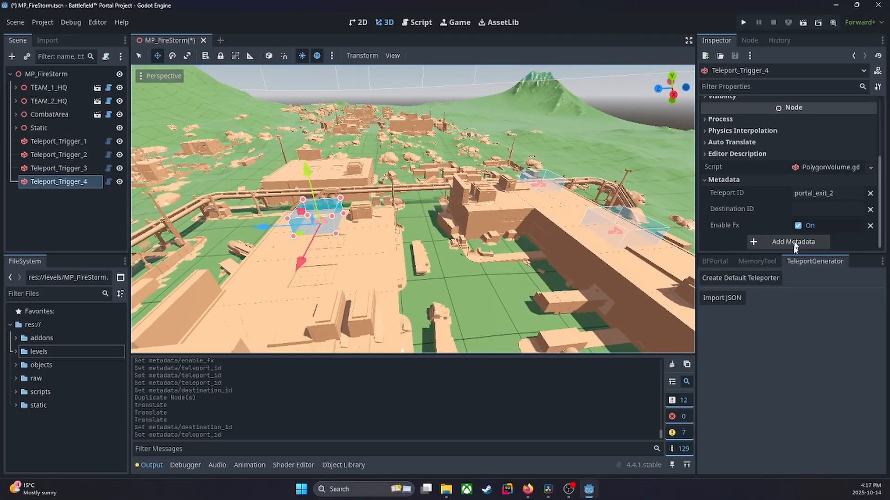
Export the current MP_FireStorm level with the BFPortal tool
{"action": "left_click", "coordinate": [714, 260]}
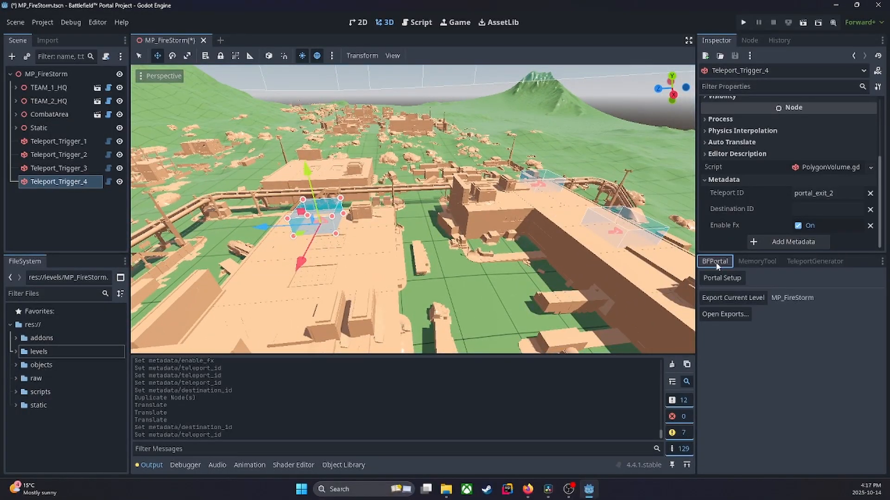
{"action": "left_click", "coordinate": [727, 299]}
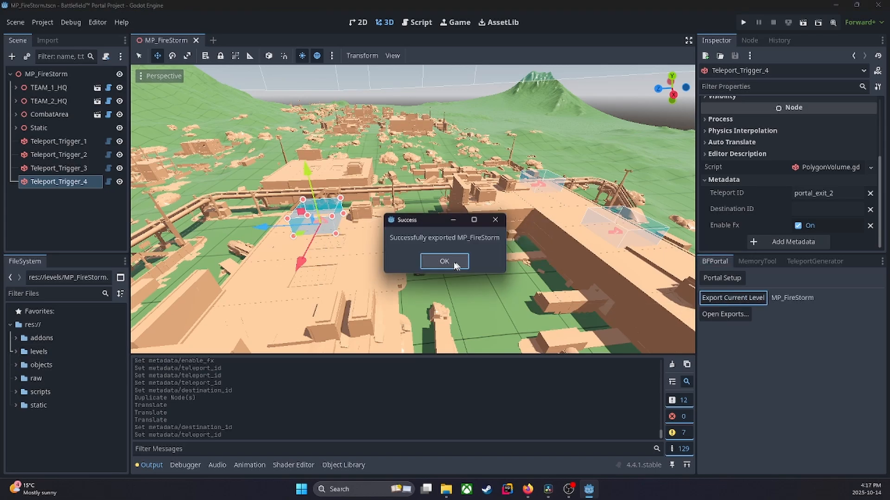
{"action": "left_click", "coordinate": [442, 262]}
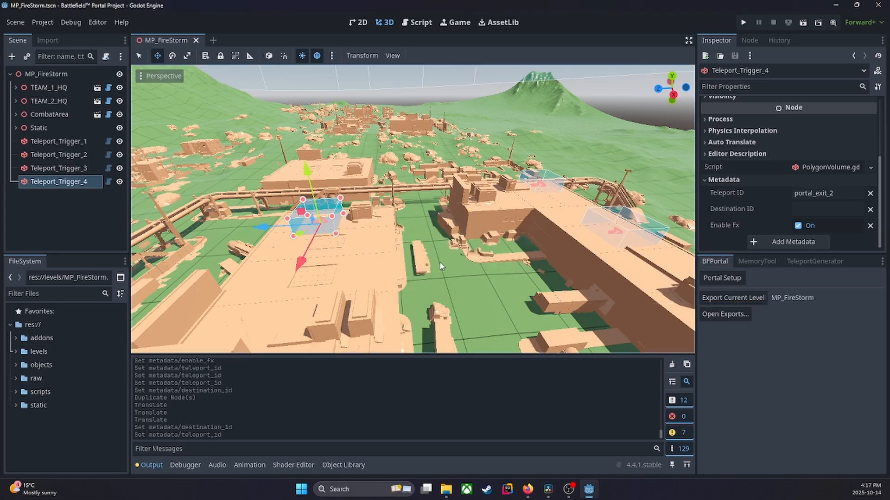
{"action": "right_click_drag", "start_coordinate": [412, 209], "coordinate": [387, 209]}
{"action": "key", "text": "w"}
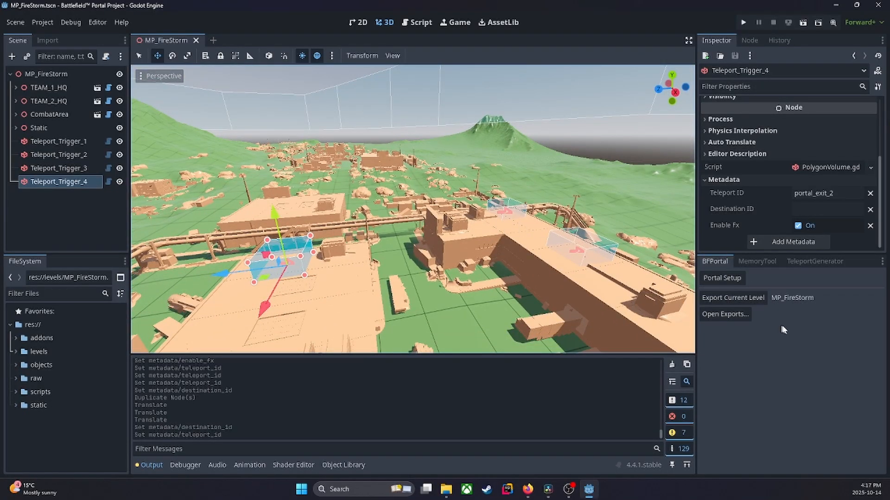
Generate the teleport script by importing MP_FireStorm.spatial.json from the PortalSDK export/levels folder into TeleportGenerator
{"action": "left_click", "coordinate": [820, 262]}
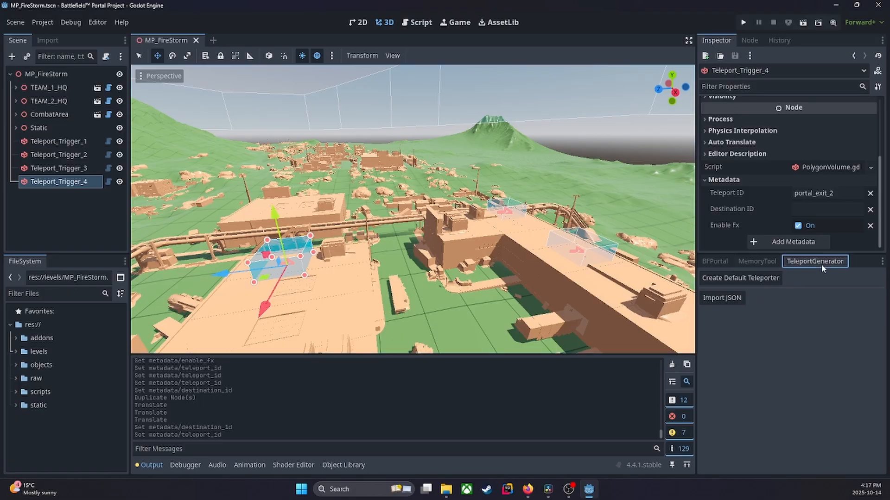
{"action": "left_click", "coordinate": [731, 301]}
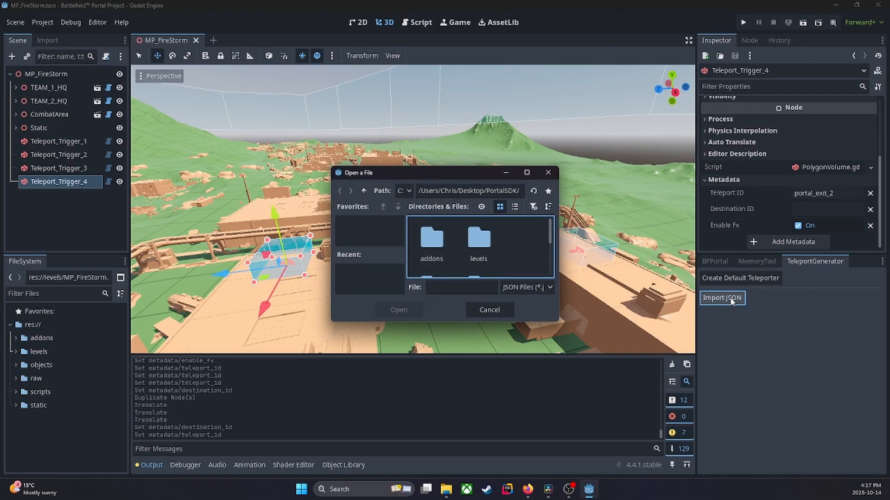
{"action": "left_click", "coordinate": [526, 173]}
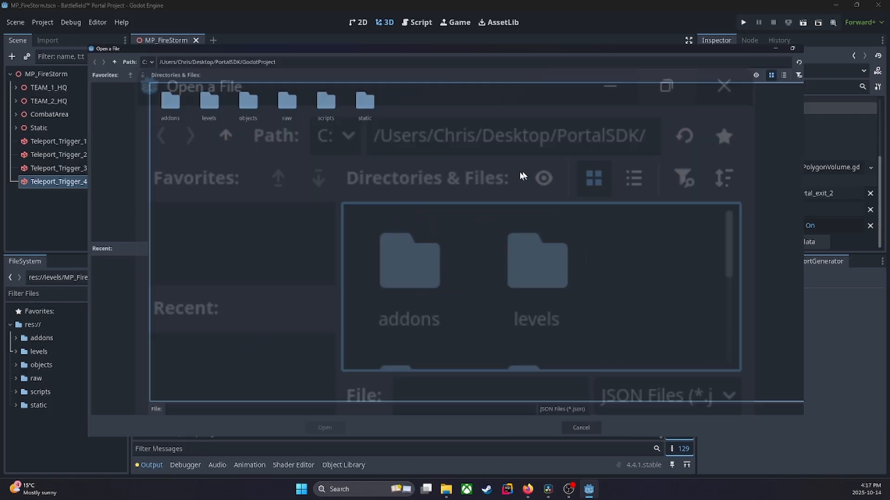
{"action": "left_click", "coordinate": [33, 22]}
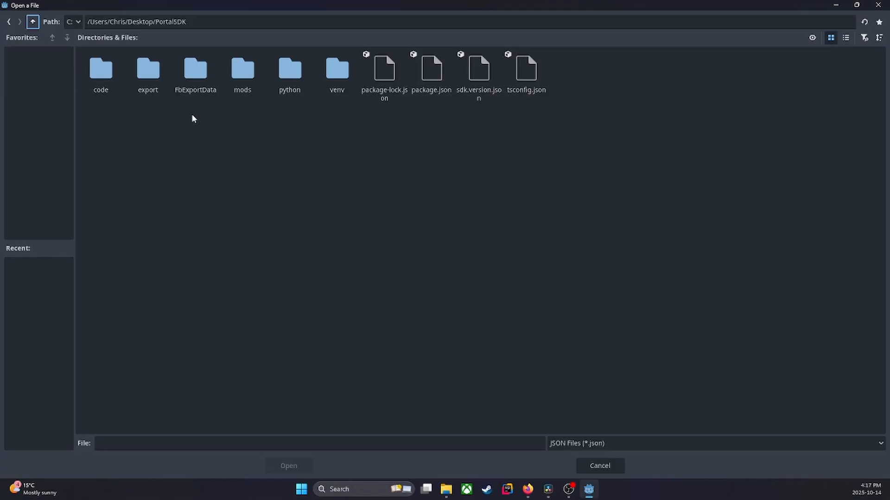
{"action": "double_click", "coordinate": [149, 76]}
{"action": "double_click", "coordinate": [116, 72]}
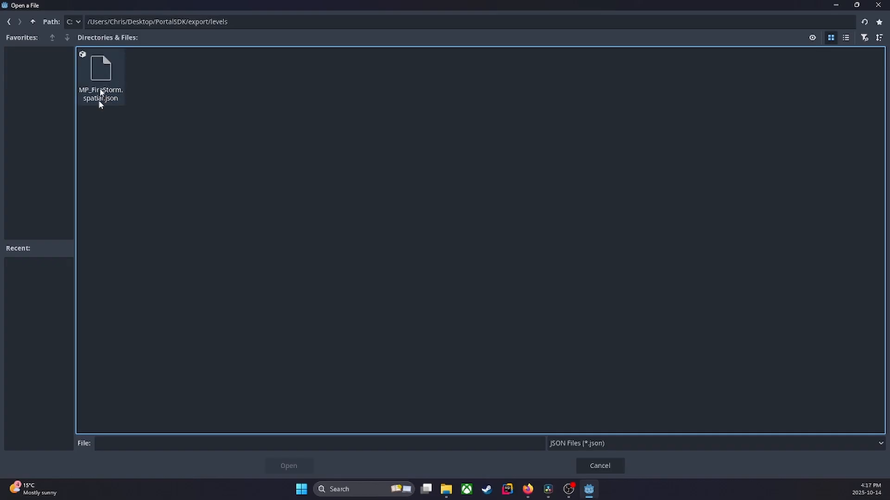
{"action": "double_click", "coordinate": [100, 74]}
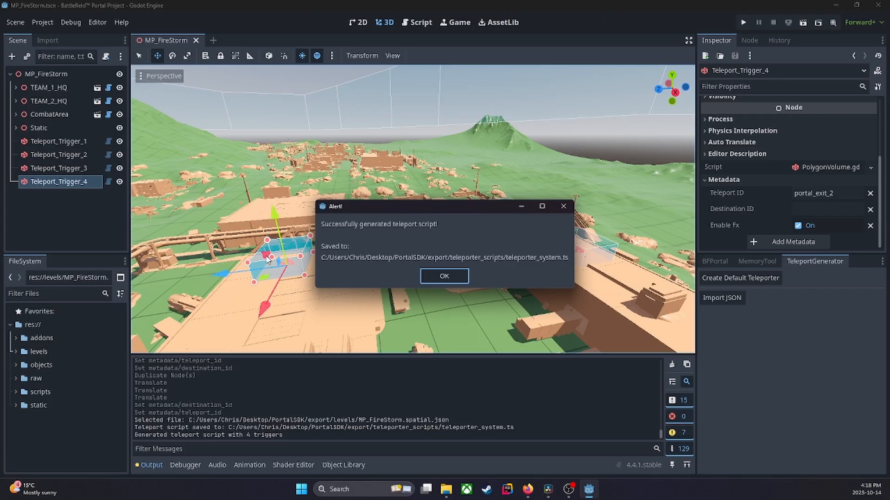
{"action": "left_click", "coordinate": [445, 276]}
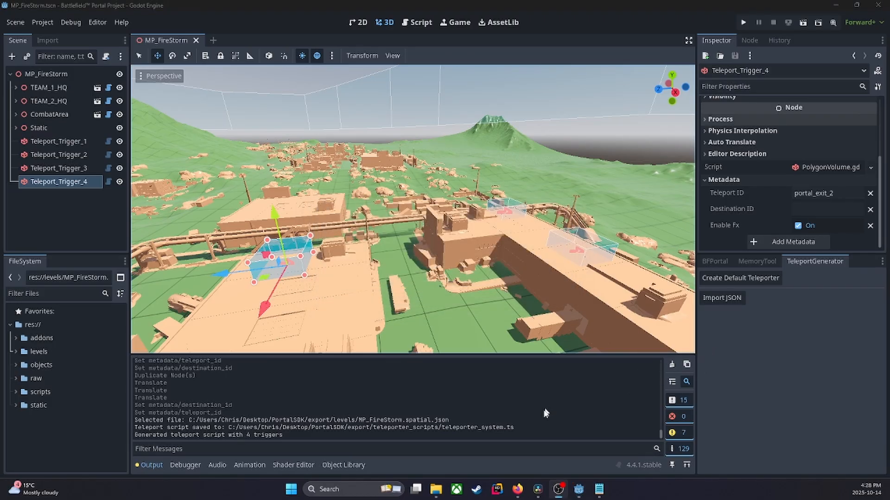
Switch to File Explorer and open the teleporter_system script from PortalSDK/export/teleporter_scripts in Notepad
{"action": "left_click", "coordinate": [436, 494]}
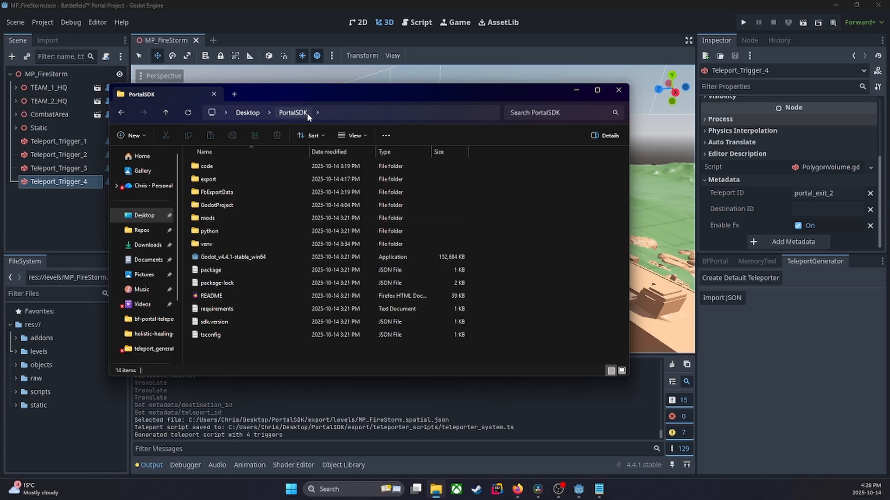
{"action": "double_click", "coordinate": [203, 182]}
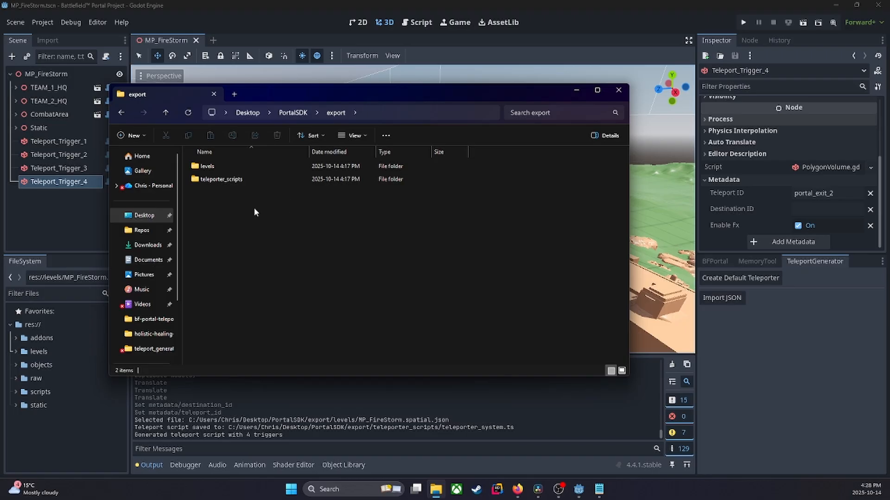
{"action": "double_click", "coordinate": [226, 182]}
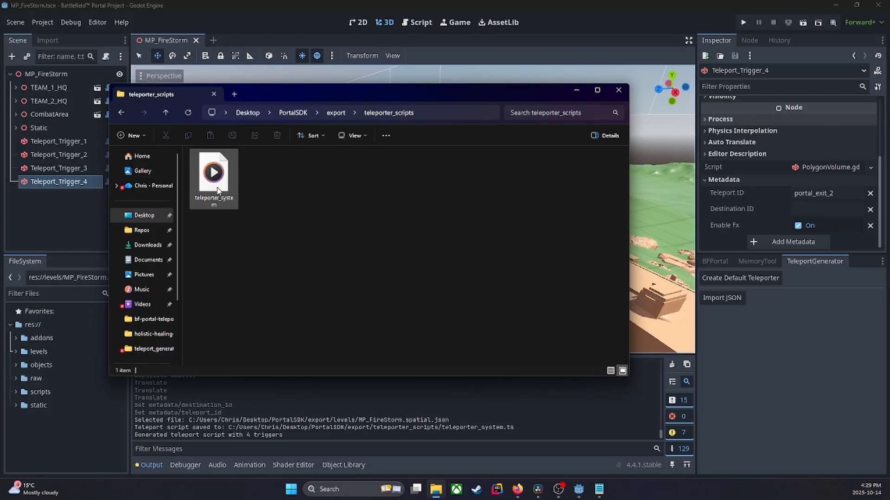
{"action": "right_click", "coordinate": [218, 190]}
{"action": "mouse_move", "coordinate": [258, 239]}
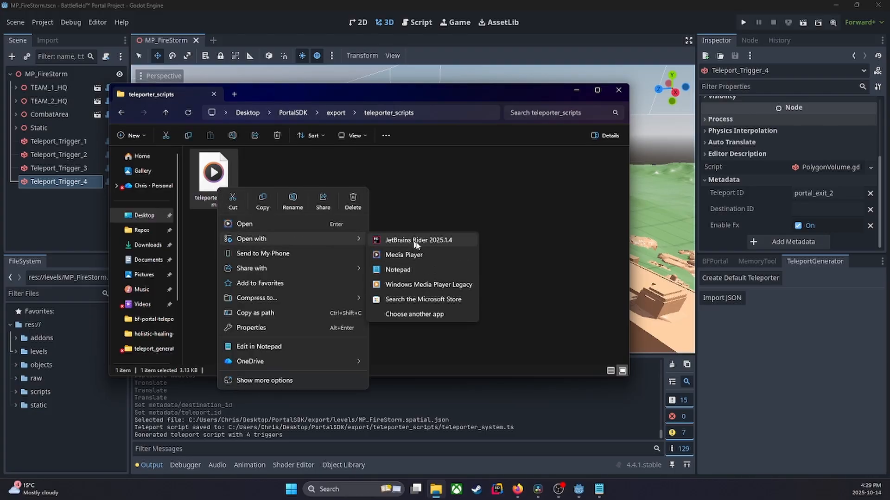
{"action": "left_click", "coordinate": [407, 271]}
Look through the generated teleporter_system.ts script and select all of its code
{"action": "key", "text": "ctrl+a"}
{"action": "left_click", "coordinate": [421, 192]}
{"action": "scroll", "coordinate": [209, 153], "scroll_direction": "up", "scroll_amount": 10}
{"action": "scroll", "coordinate": [197, 176], "scroll_direction": "up", "scroll_amount": 10}
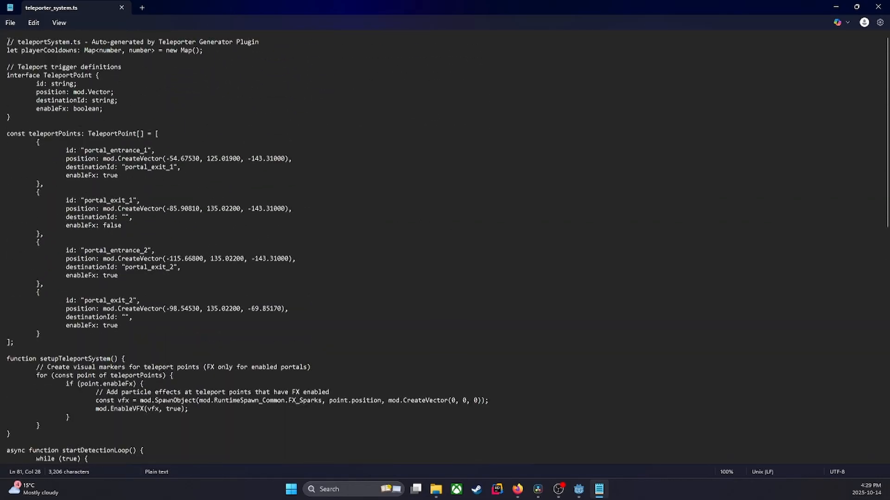
{"action": "left_click_drag", "start_coordinate": [8, 41], "coordinate": [348, 396]}
{"action": "scroll", "coordinate": [404, 177], "scroll_direction": "down", "scroll_amount": 6}
{"action": "scroll", "coordinate": [350, 394], "scroll_direction": "up", "scroll_amount": 15}
{"action": "scroll", "coordinate": [353, 388], "scroll_direction": "up", "scroll_amount": 7}
{"action": "left_click", "coordinate": [324, 220]}
{"action": "key", "text": "ctrl+a"}
{"action": "left_click", "coordinate": [379, 202]}
{"action": "scroll", "coordinate": [276, 255], "scroll_direction": "up", "scroll_amount": 20}
{"action": "key", "text": "ctrl+a"}
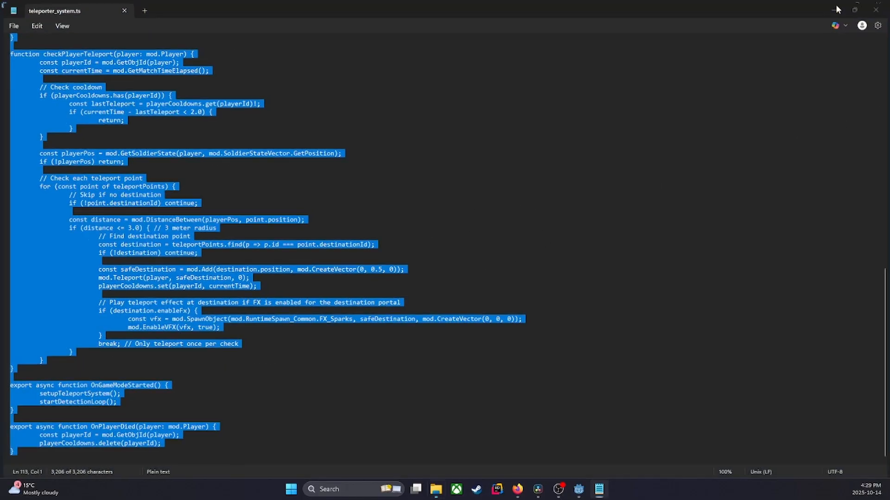
Switch to Firefox and show the Battlefield Portal experiences page
{"action": "key", "text": "alt+Tab"}
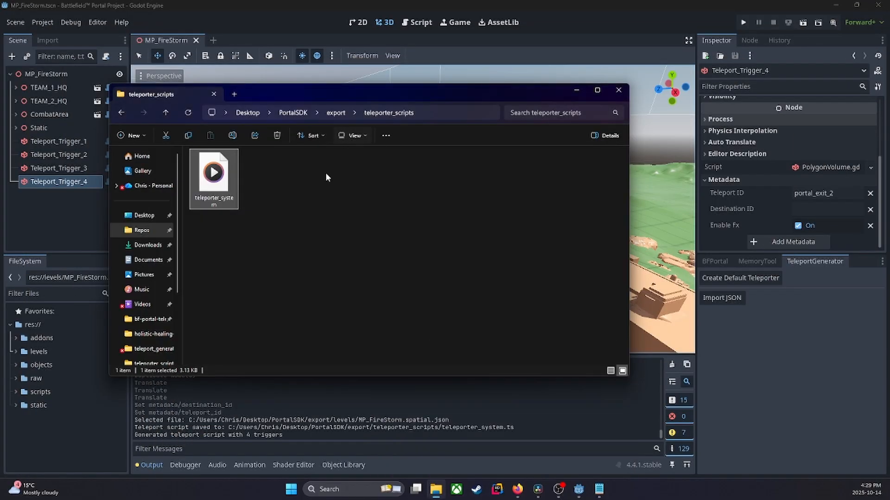
{"action": "left_click", "coordinate": [517, 490]}
{"action": "left_click", "coordinate": [194, 6]}
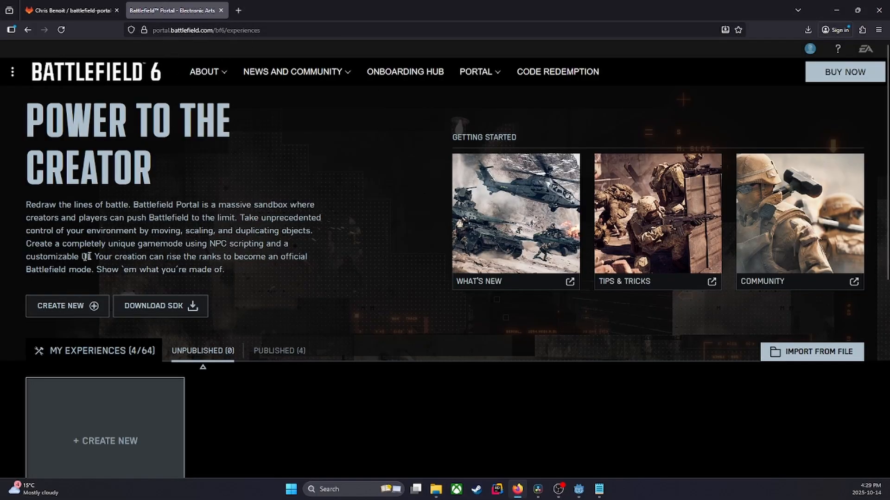
{"action": "scroll", "coordinate": [81, 257], "scroll_direction": "down", "scroll_amount": 2}
{"action": "scroll", "coordinate": [128, 268], "scroll_direction": "up", "scroll_amount": 2}
Create a new Portal experience using the Default mode under Portal Custom and start editing it
{"action": "left_click", "coordinate": [72, 310]}
{"action": "scroll", "coordinate": [69, 314], "scroll_direction": "down", "scroll_amount": 3}
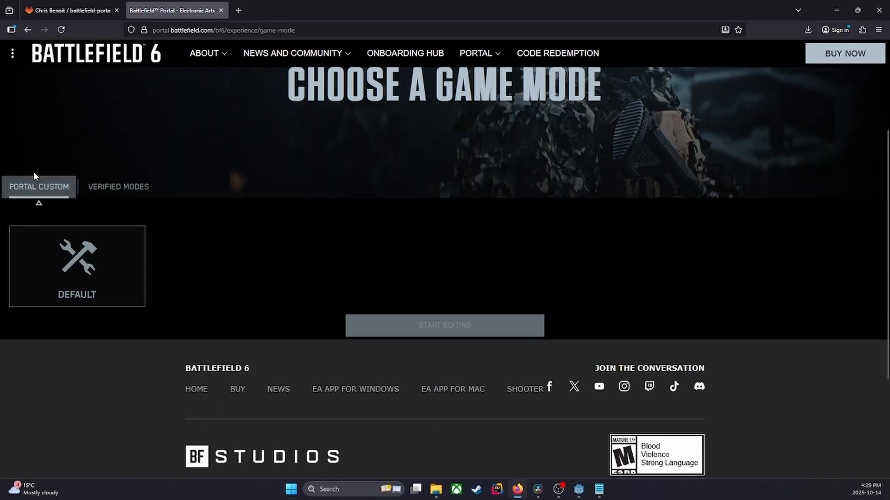
{"action": "left_click", "coordinate": [71, 282]}
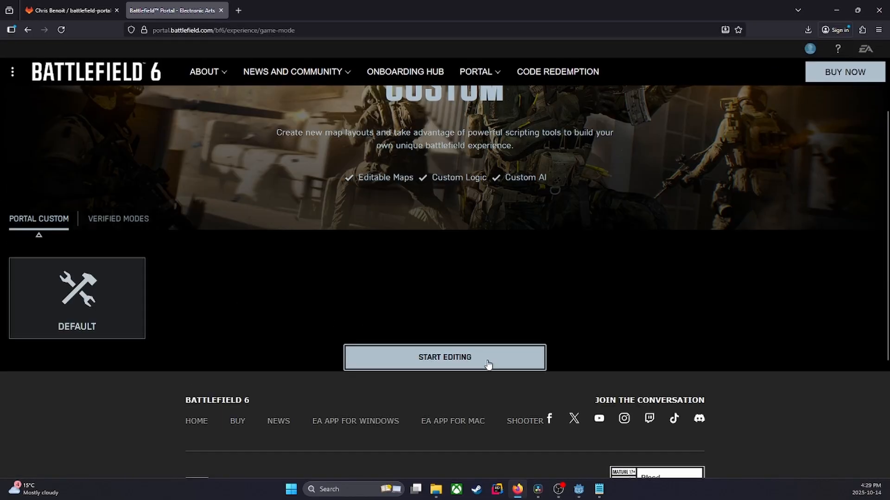
{"action": "left_click", "coordinate": [486, 362]}
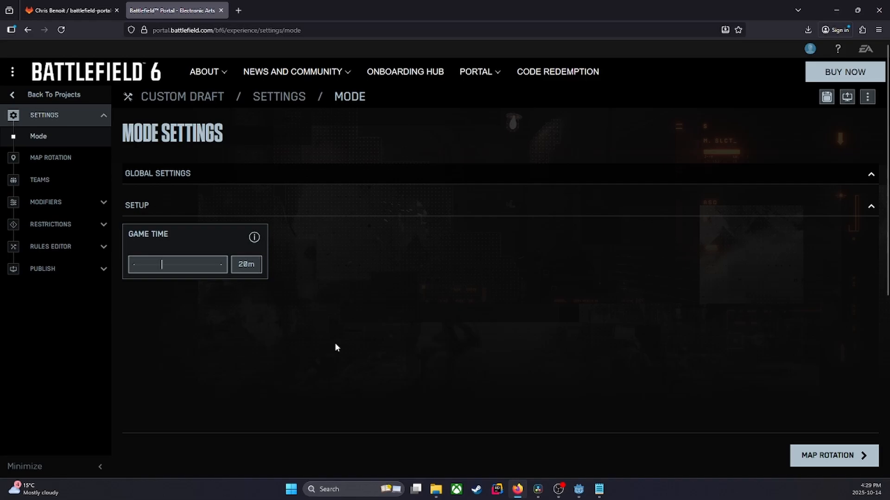
Remove Siege of Cairo from the experience's map rotation
{"action": "left_click", "coordinate": [56, 160]}
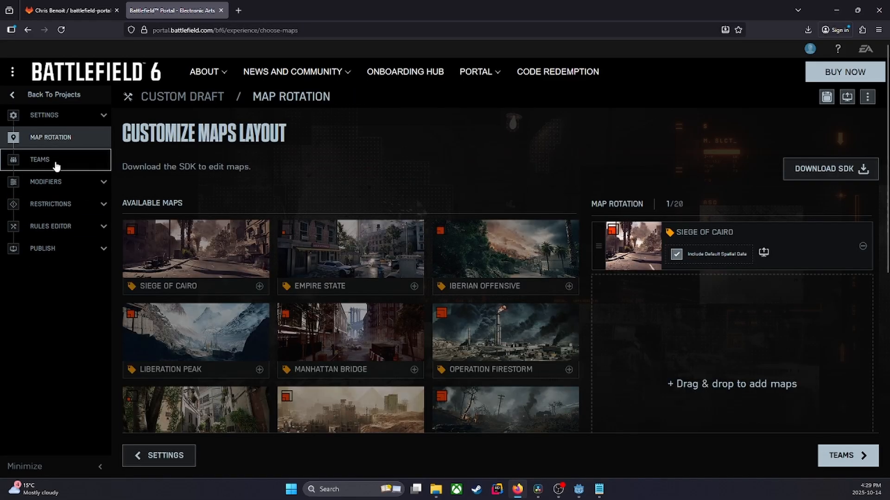
{"action": "left_click", "coordinate": [863, 247]}
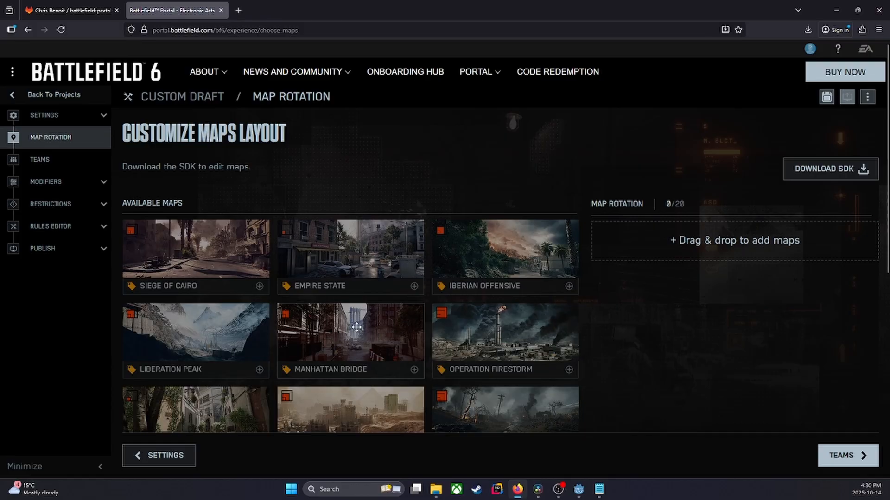
Add Operation Firestorm from the available maps to the experience's map rotation
{"action": "scroll", "coordinate": [352, 329], "scroll_direction": "down", "scroll_amount": 3}
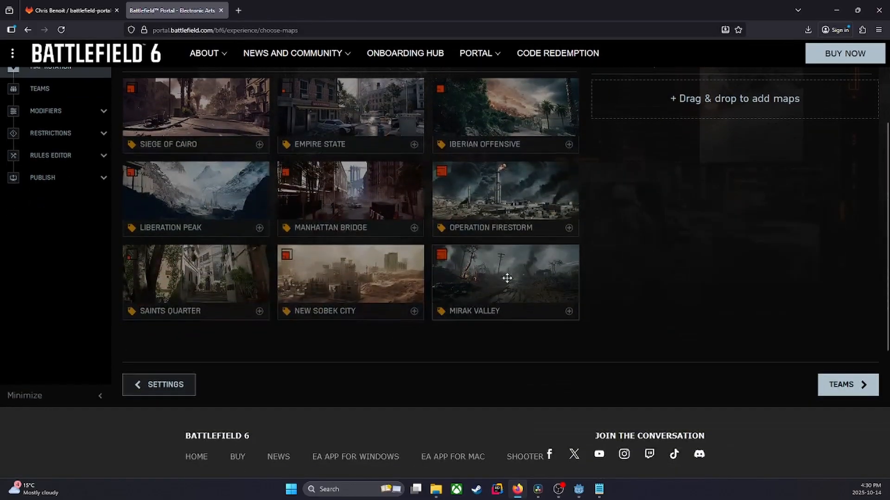
{"action": "scroll", "coordinate": [507, 278], "scroll_direction": "up", "scroll_amount": 3}
{"action": "left_click_drag", "start_coordinate": [503, 347], "coordinate": [620, 274]}
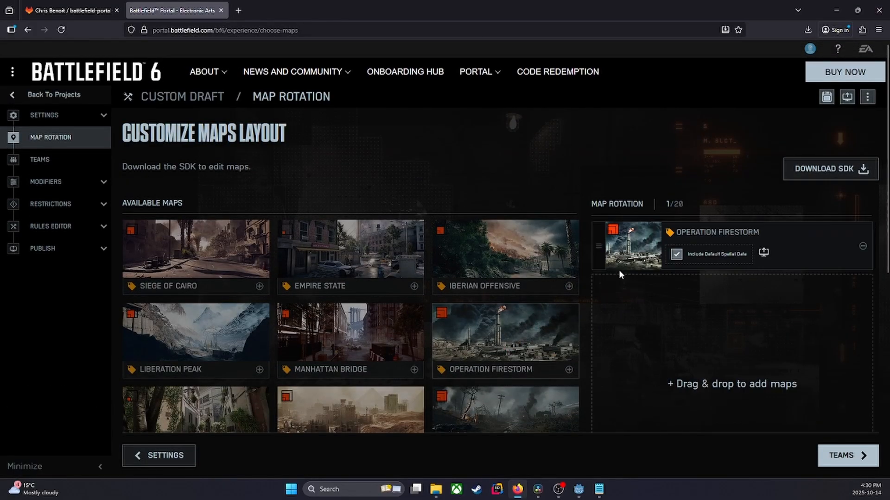
Attach the MP_FireStorm.spatial JSON file from Desktop\PortalSDK\export\levels to Operation Firestorm as its custom spatial data
{"action": "left_click", "coordinate": [763, 253]}
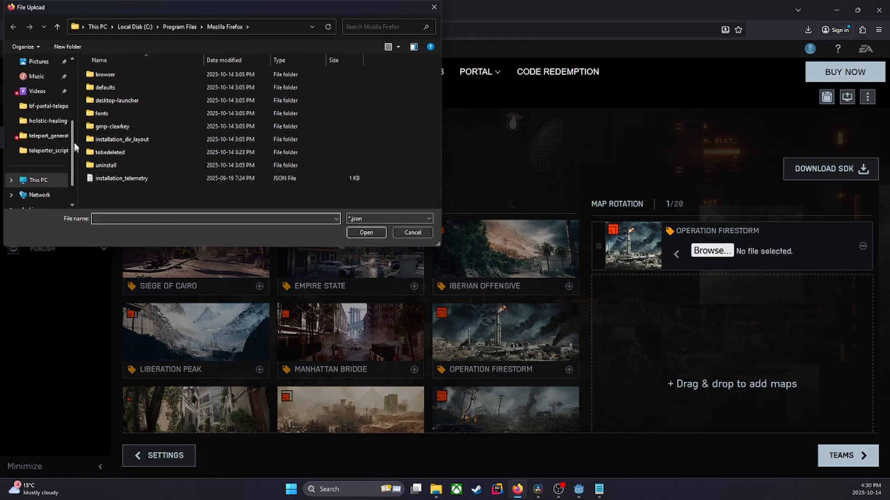
{"action": "scroll", "coordinate": [27, 119], "scroll_direction": "up", "scroll_amount": 3}
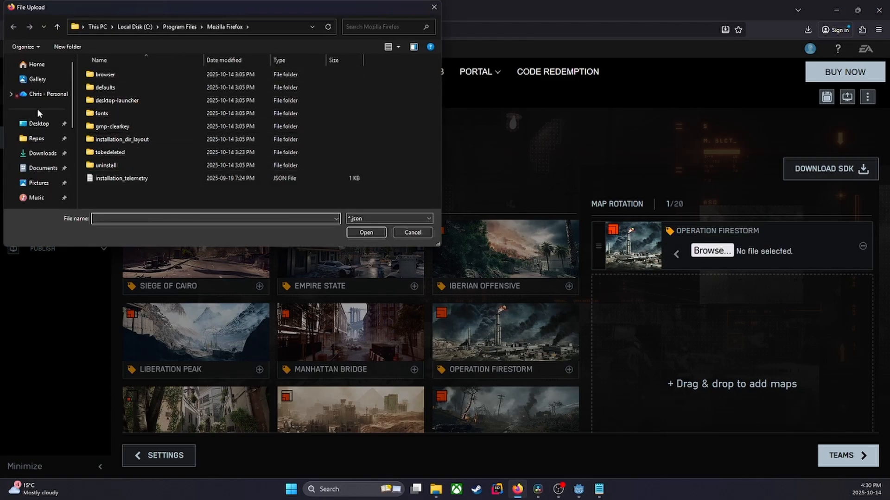
{"action": "left_click", "coordinate": [38, 124]}
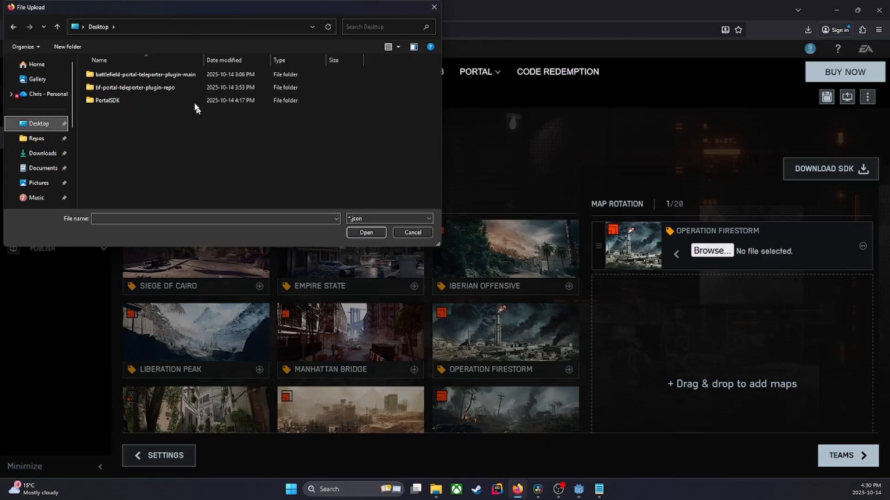
{"action": "double_click", "coordinate": [131, 101]}
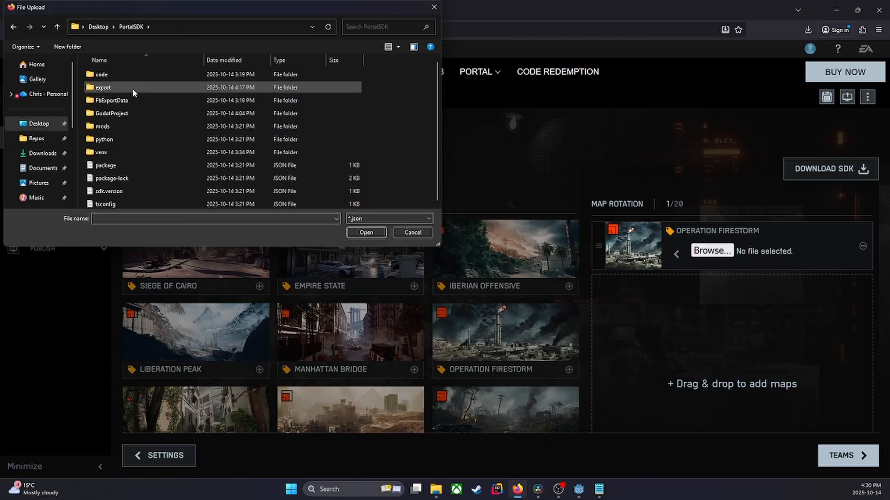
{"action": "double_click", "coordinate": [133, 89]}
{"action": "double_click", "coordinate": [113, 77]}
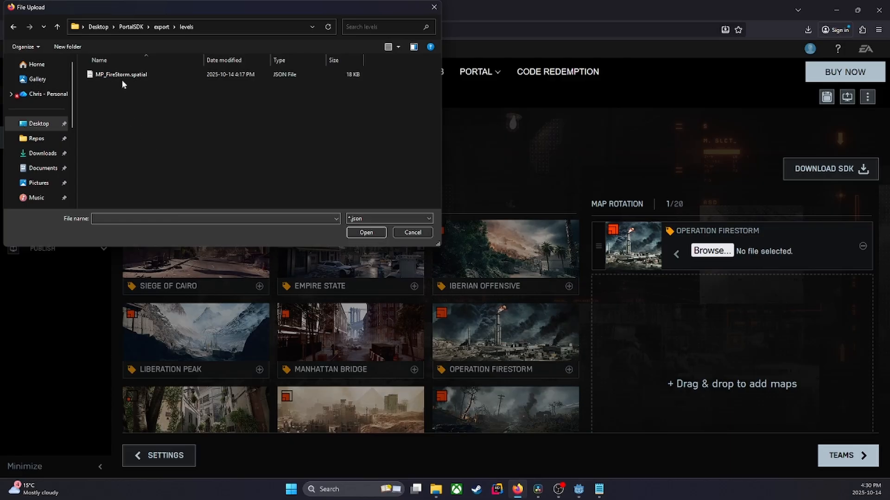
{"action": "double_click", "coordinate": [152, 77]}
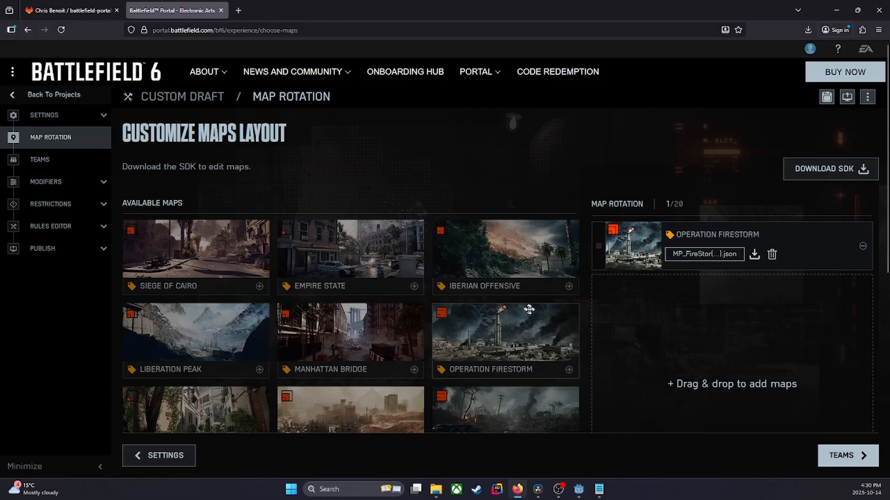
Create a new script file in the rules editor, paste in the copied teleporter code and check it through
{"action": "left_click", "coordinate": [62, 229]}
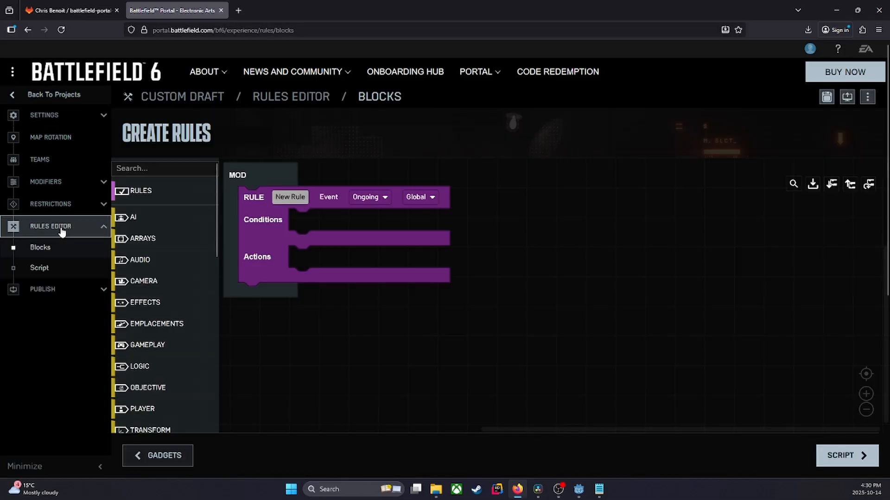
{"action": "left_click", "coordinate": [51, 270]}
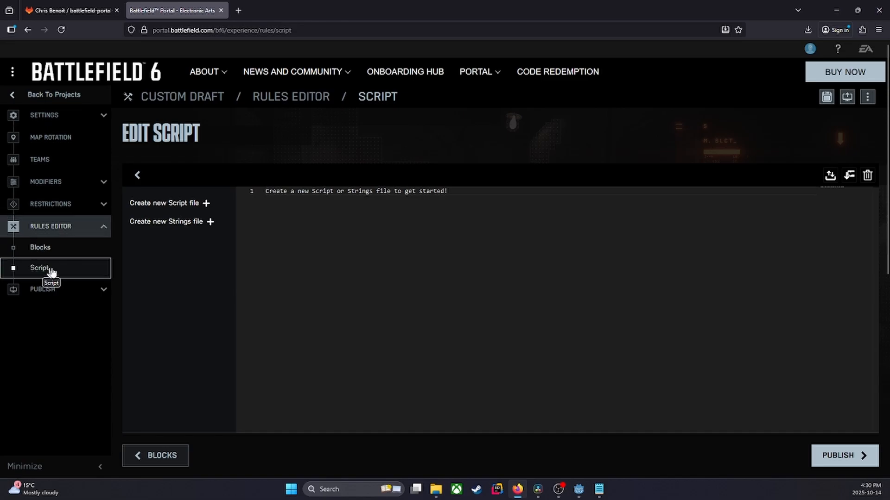
{"action": "left_click", "coordinate": [206, 205]}
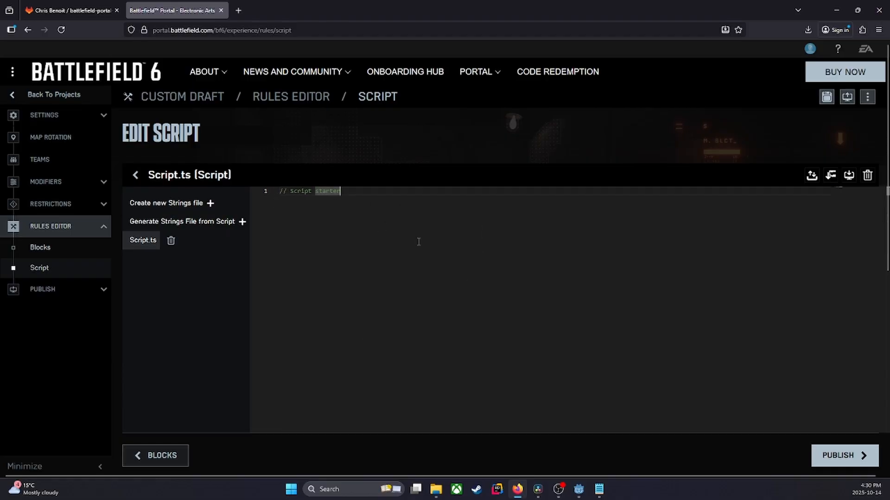
{"action": "key", "text": "ctrl+v"}
{"action": "scroll", "coordinate": [439, 307], "scroll_direction": "down", "scroll_amount": 5}
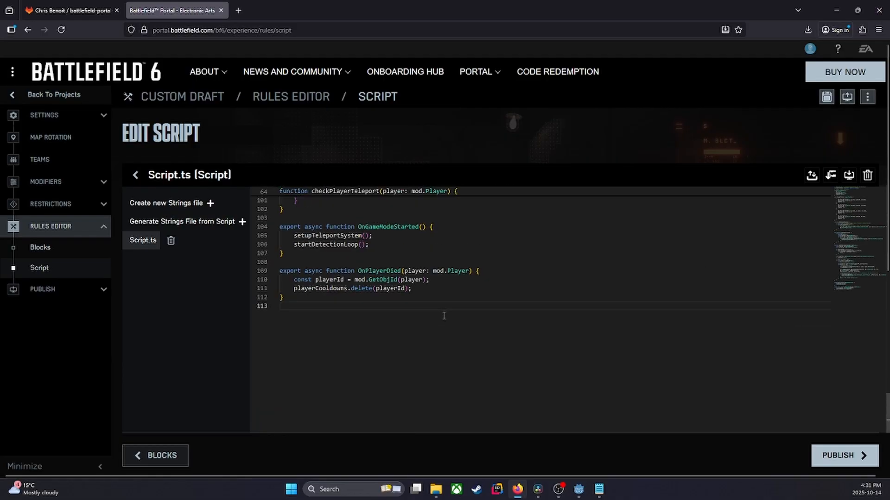
{"action": "scroll", "coordinate": [456, 327], "scroll_direction": "up", "scroll_amount": 20}
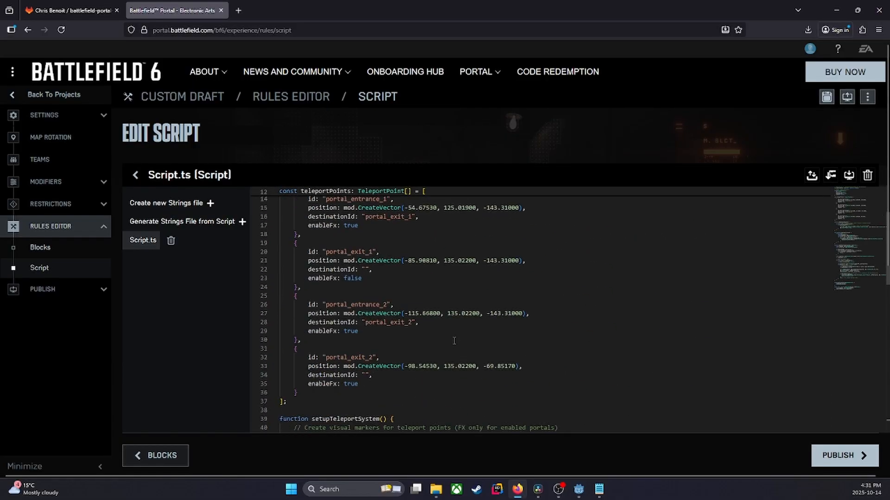
{"action": "scroll", "coordinate": [489, 330], "scroll_direction": "down", "scroll_amount": 18}
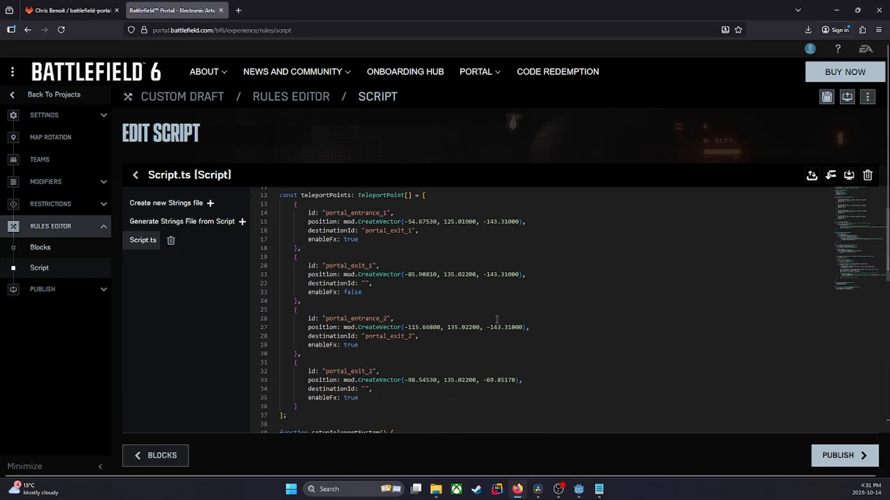
Go to the first publishing step and name the experience "Youtube Teleport"
{"action": "left_click", "coordinate": [816, 463]}
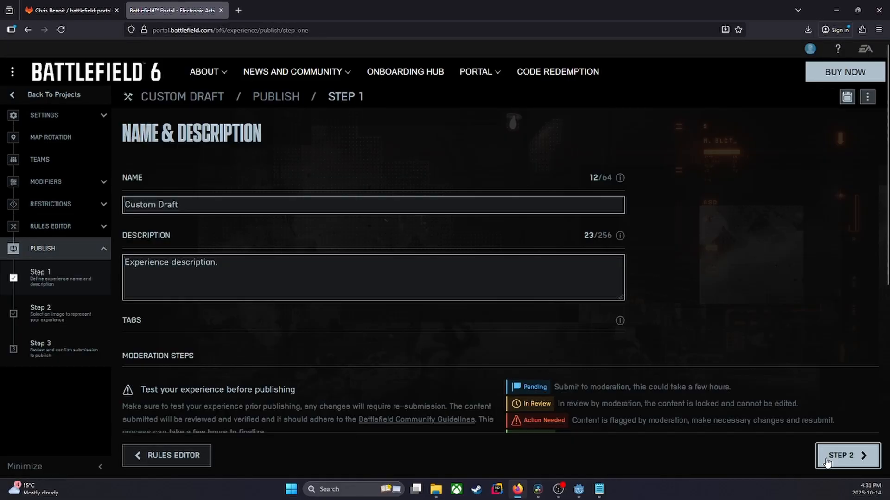
{"action": "left_click", "coordinate": [200, 203]}
{"action": "key", "text": "ctrl+a"}
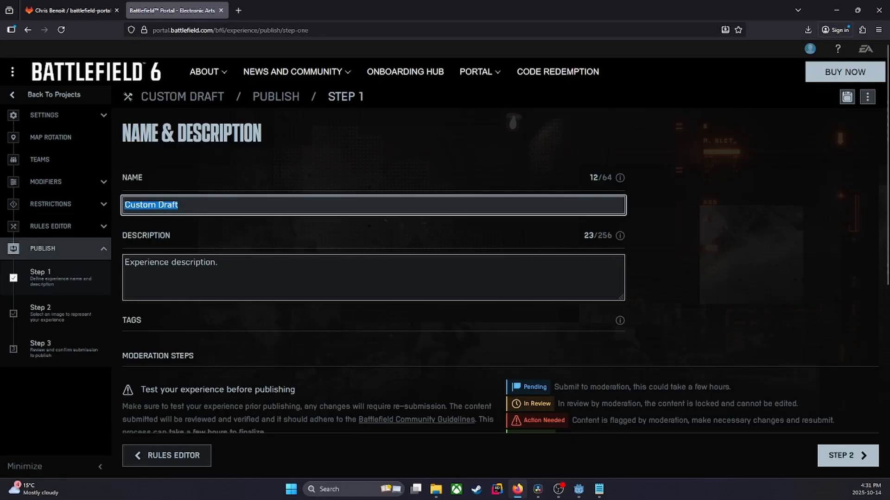
{"action": "type", "text": "Youtube Teleport"}
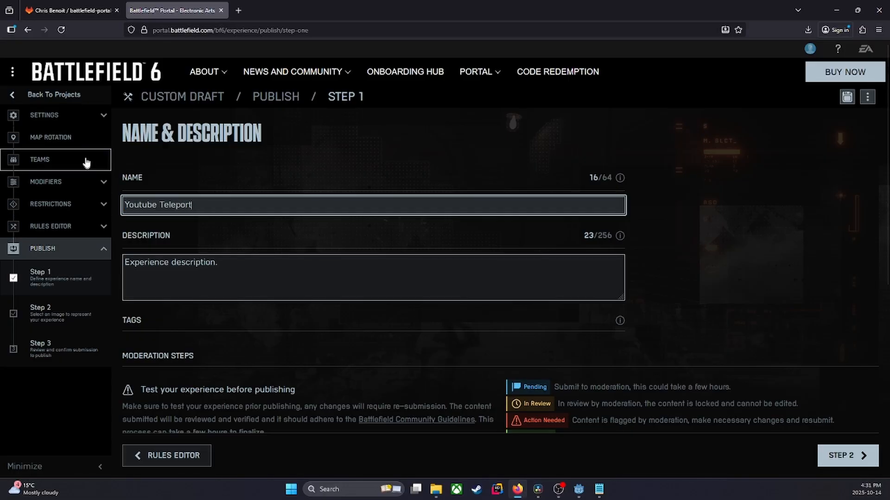
Choose the image of a soldier holding a rifle beside an explosion to represent the experience
{"action": "scroll", "coordinate": [778, 437], "scroll_direction": "down", "scroll_amount": 1}
{"action": "left_click", "coordinate": [847, 455]}
{"action": "scroll", "coordinate": [374, 359], "scroll_direction": "down", "scroll_amount": 10}
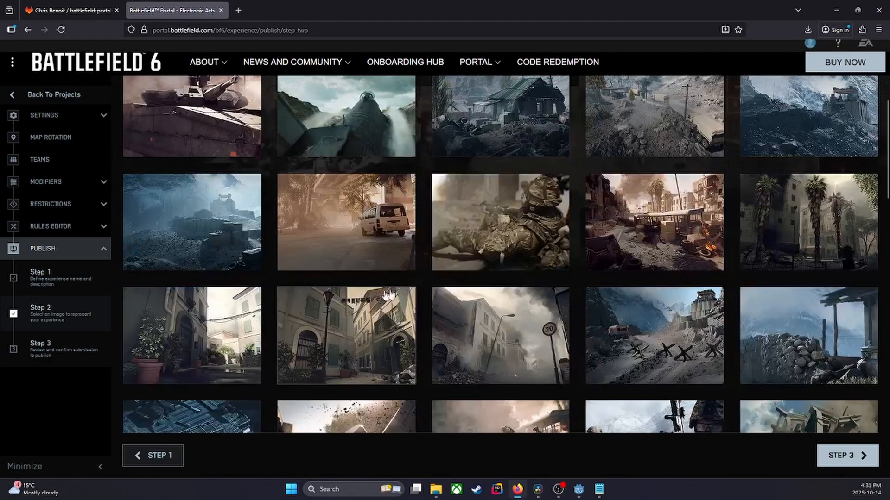
{"action": "left_click", "coordinate": [505, 296]}
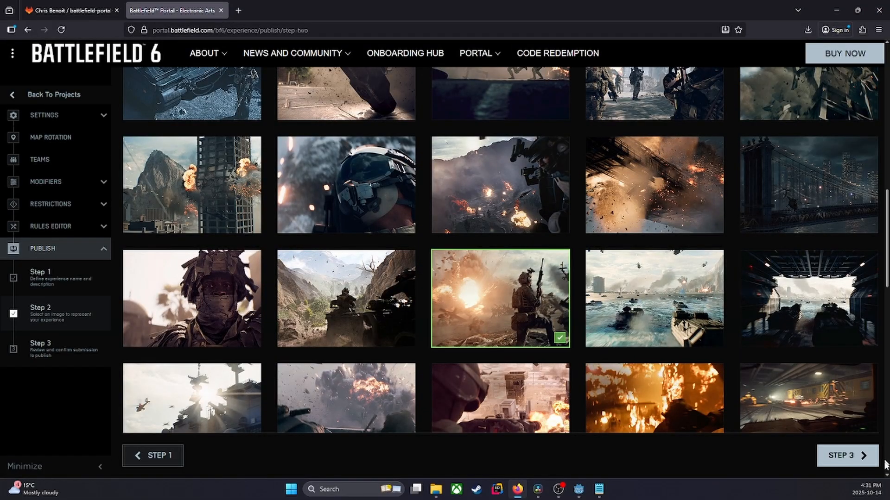
Review the final publishing step, create the new experience and submit it to publishing
{"action": "left_click", "coordinate": [846, 456]}
{"action": "scroll", "coordinate": [686, 412], "scroll_direction": "up", "scroll_amount": 2}
{"action": "scroll", "coordinate": [739, 401], "scroll_direction": "up", "scroll_amount": 4}
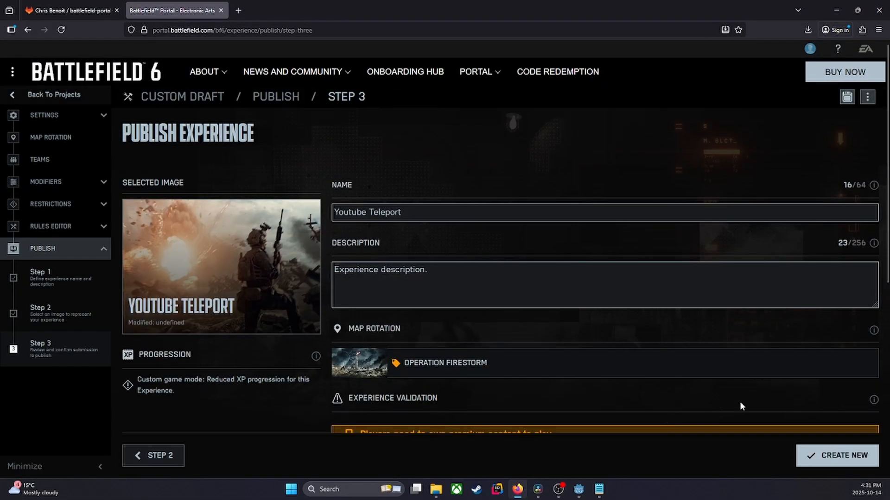
{"action": "scroll", "coordinate": [852, 392], "scroll_direction": "down", "scroll_amount": 2}
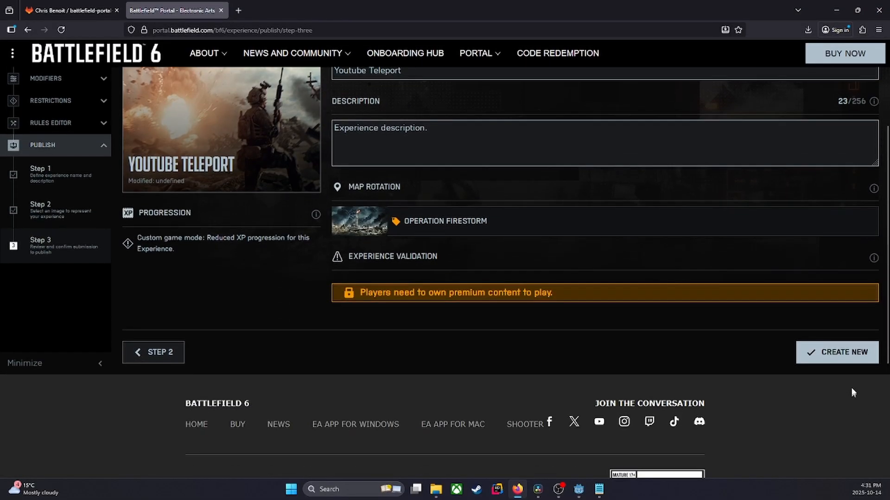
{"action": "left_click", "coordinate": [836, 352]}
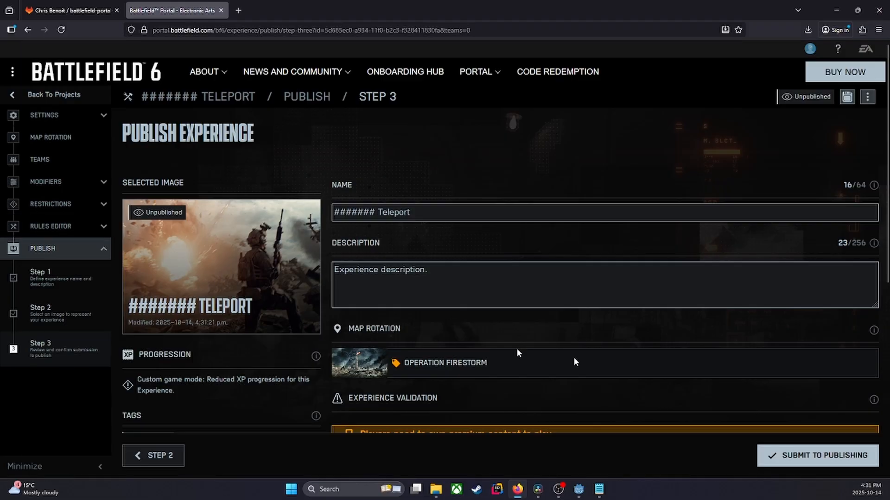
{"action": "left_click", "coordinate": [814, 456]}
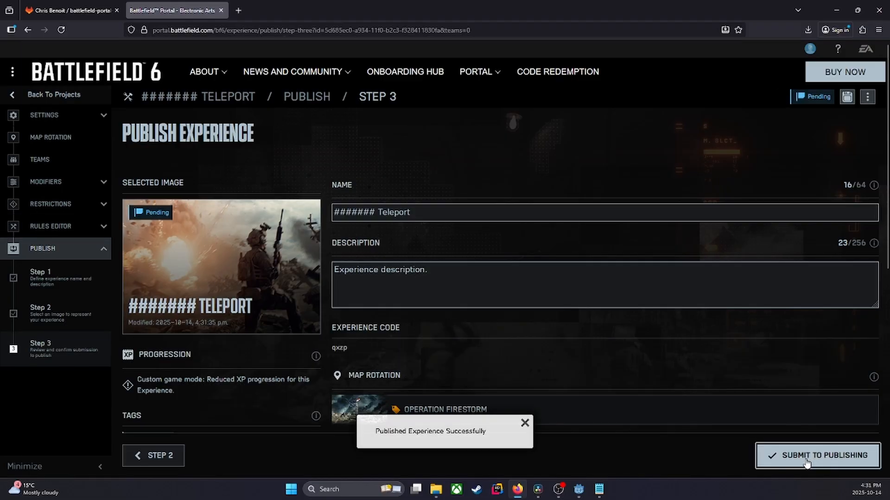
{"action": "left_click", "coordinate": [525, 423]}
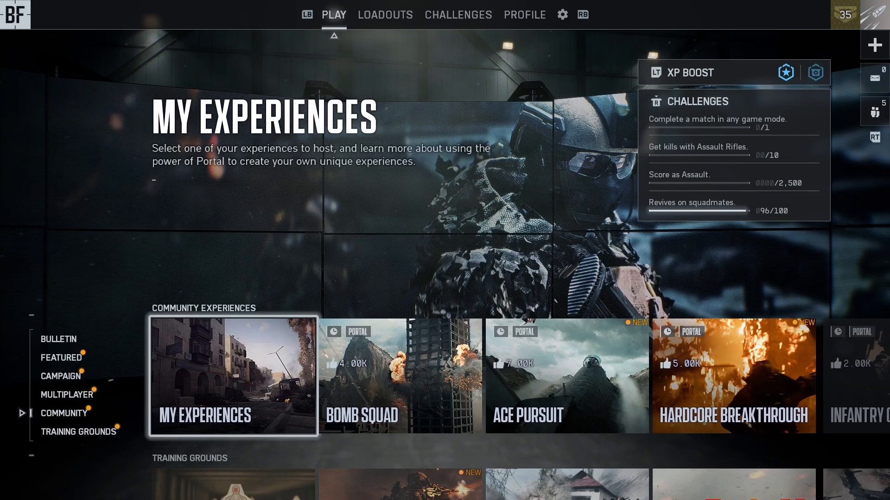
Switch to Battlefield 6 and host the Teleport experience from My Experiences with the default hosting options
{"action": "key", "text": "Return"}
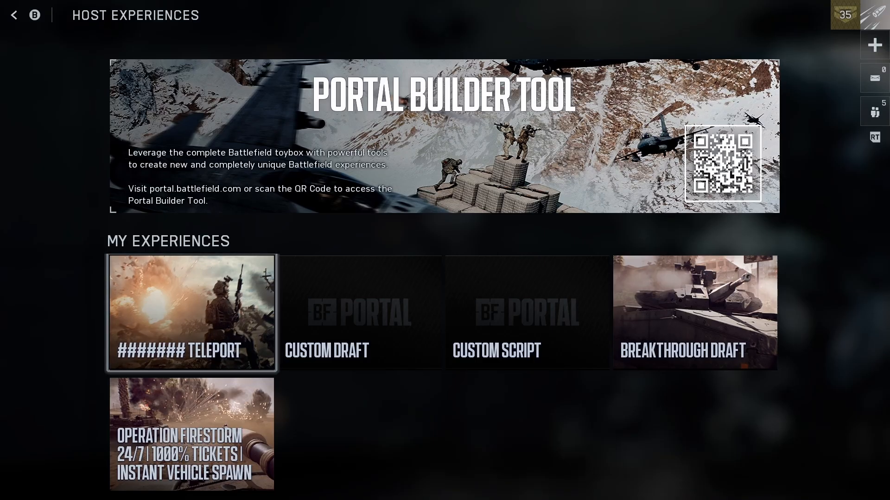
{"action": "key", "text": "Return"}
{"action": "key", "text": "Down"}
{"action": "key", "text": "Down"}
{"action": "key", "text": "Down"}
{"action": "key", "text": "Down"}
{"action": "key", "text": "Down"}
{"action": "key", "text": "Down"}
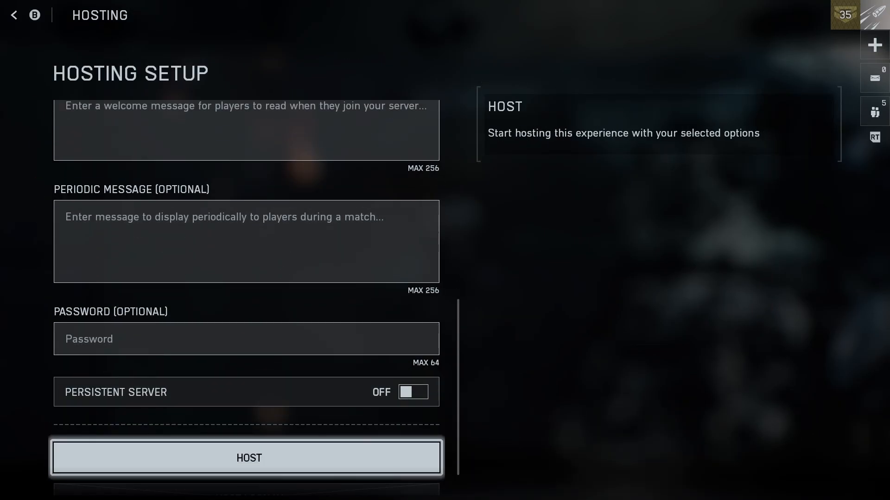
{"action": "key", "text": "Return"}
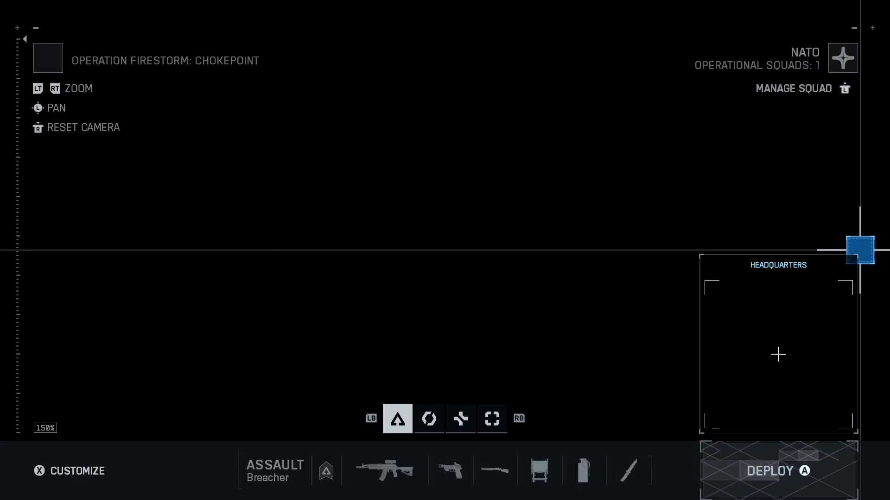
Deploy into the hosted match, equip the sidearm and walk towards the sparking teleporter effect beside building 04
{"action": "key", "text": "Return"}
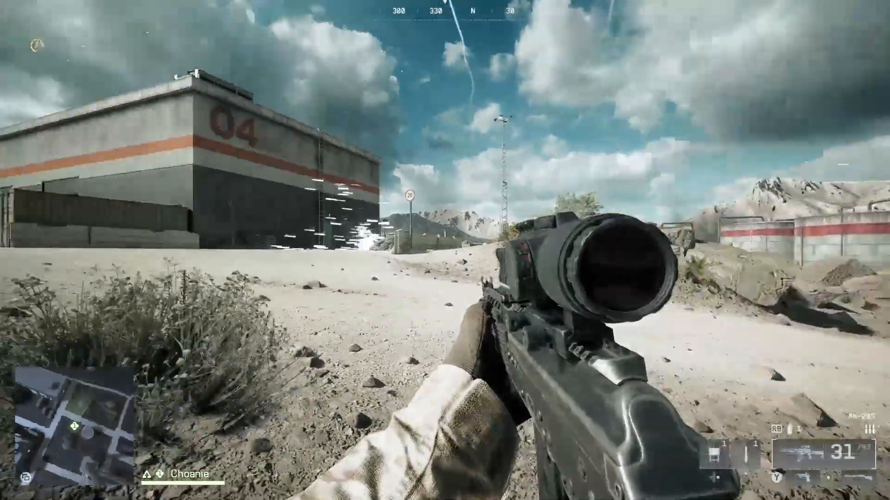
{"action": "key", "text": "2"}
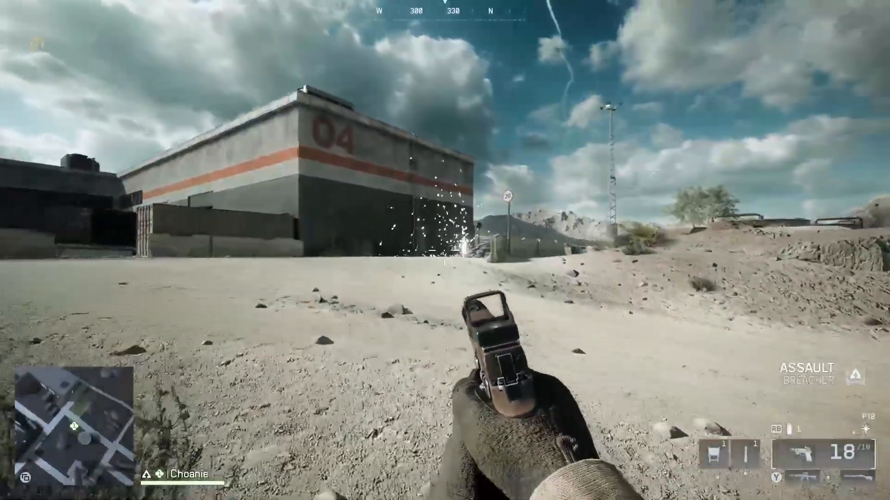
{"action": "key", "text": "w"}
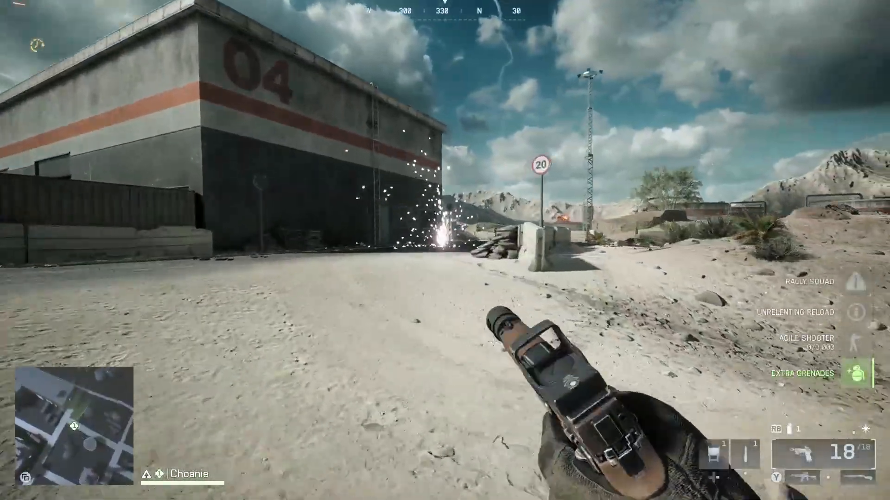
{"action": "key", "text": "w"}
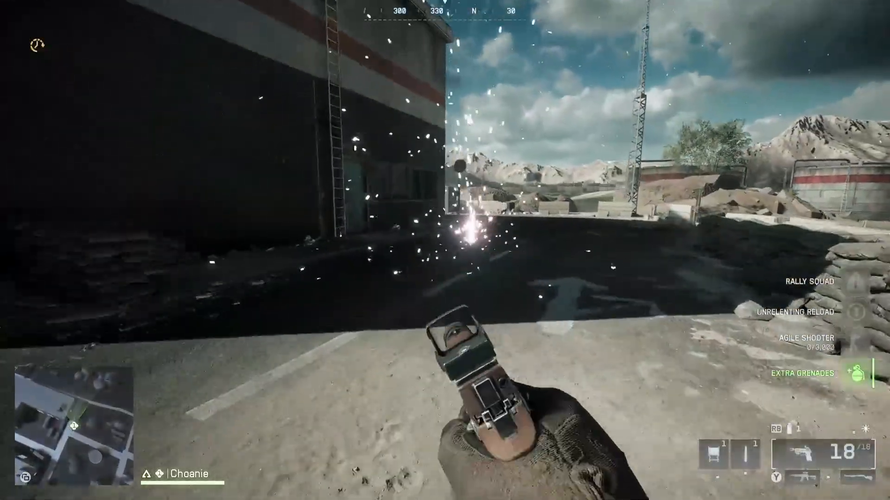